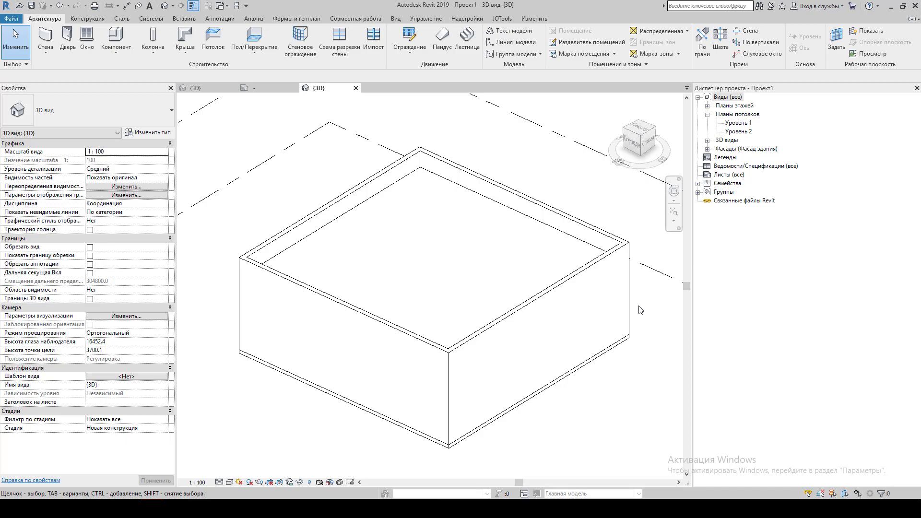
Switch from Revit to the browser showing the VK album of Revit lesson videos.
key("alt+Tab")
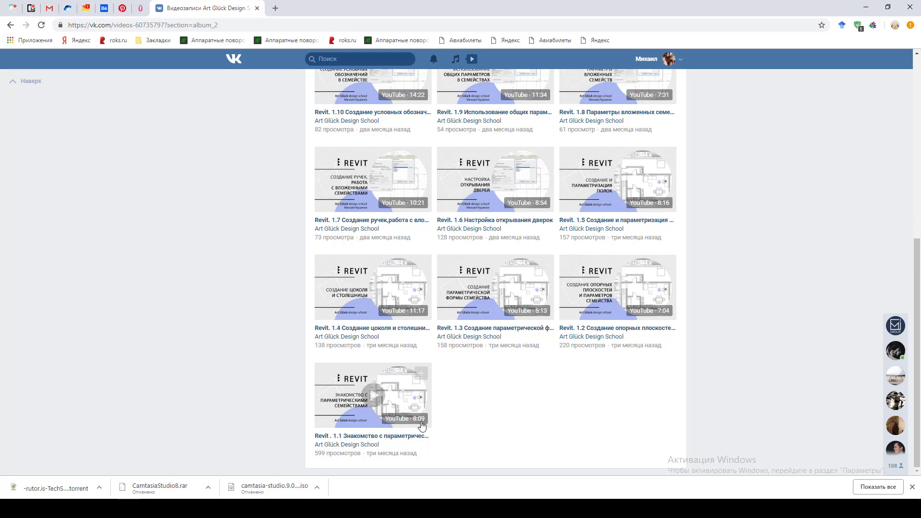
Scroll through the VK Revit lesson videos, then minimize the browser to return to Revit.
scroll(580, 269, "up", 2)
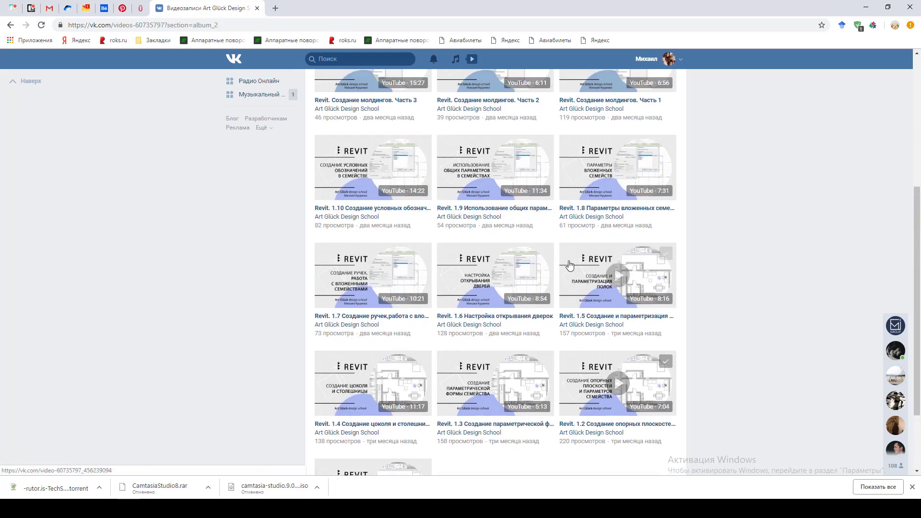
scroll(567, 265, "up", 2)
scroll(566, 267, "up", 1)
scroll(552, 278, "up", 1)
scroll(546, 285, "down", 4)
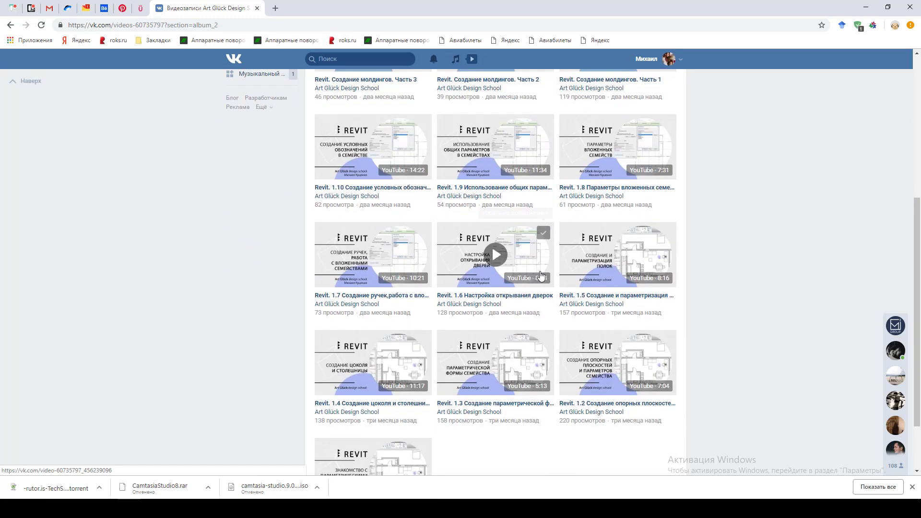
scroll(495, 252, "down", 1)
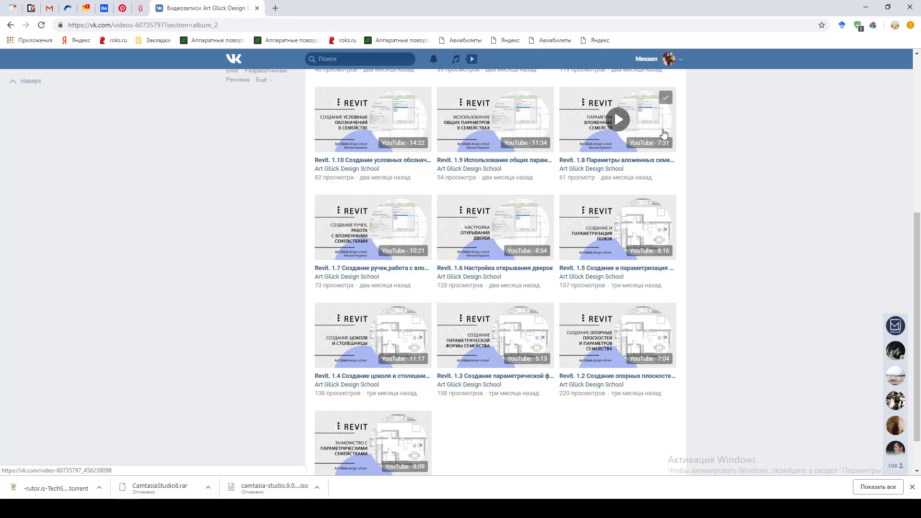
left_click(866, 7)
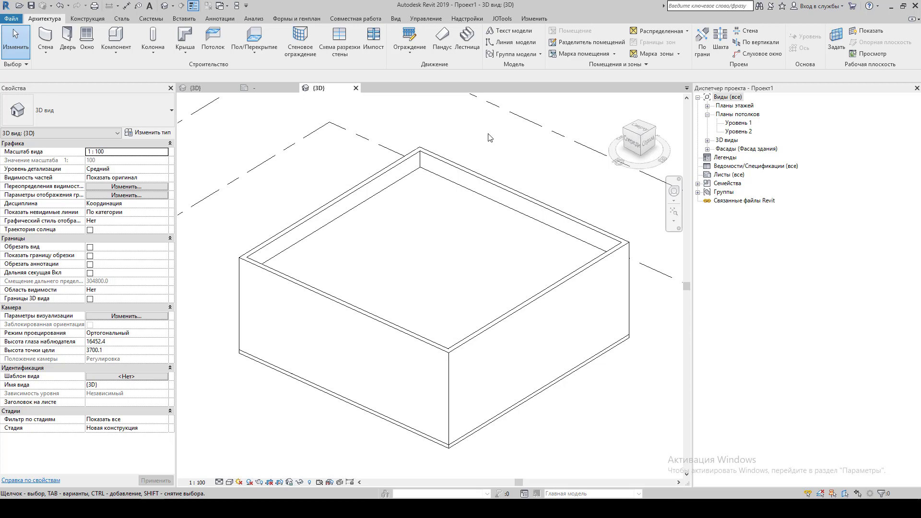
Turn on the 3D view's section box and orbit to look down on it.
left_click(89, 298)
scroll(402, 300, "down", 2)
scroll(402, 299, "down", 3)
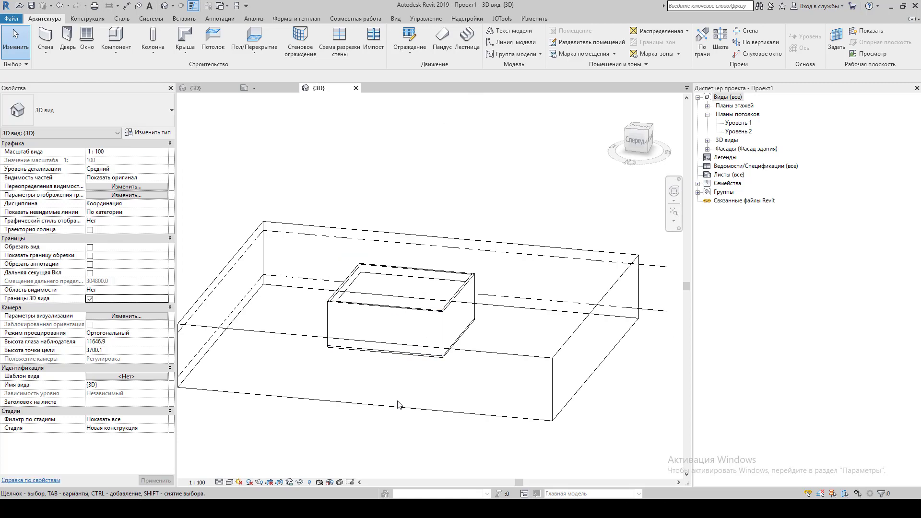
left_click(407, 352)
middle_click_drag(407, 360, 411, 335, "shift")
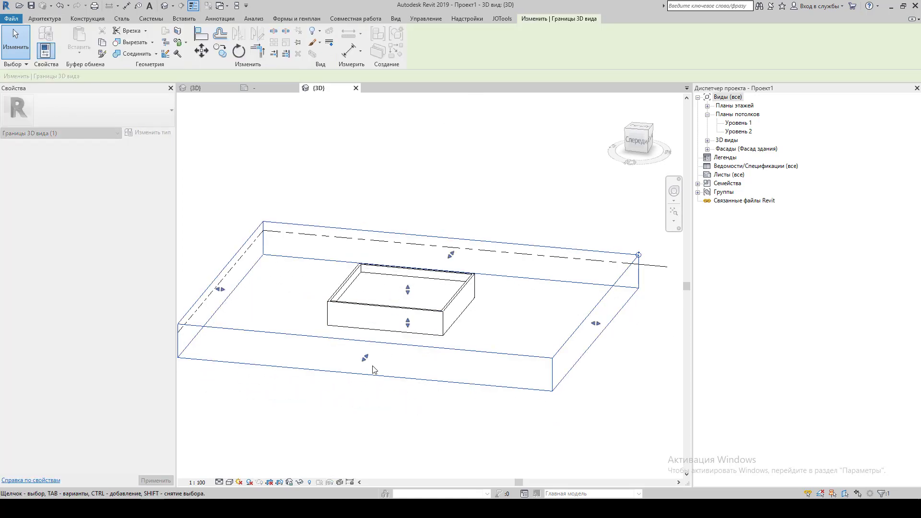
scroll(410, 335, "up", 3)
key("Escape")
scroll(410, 334, "up", 2)
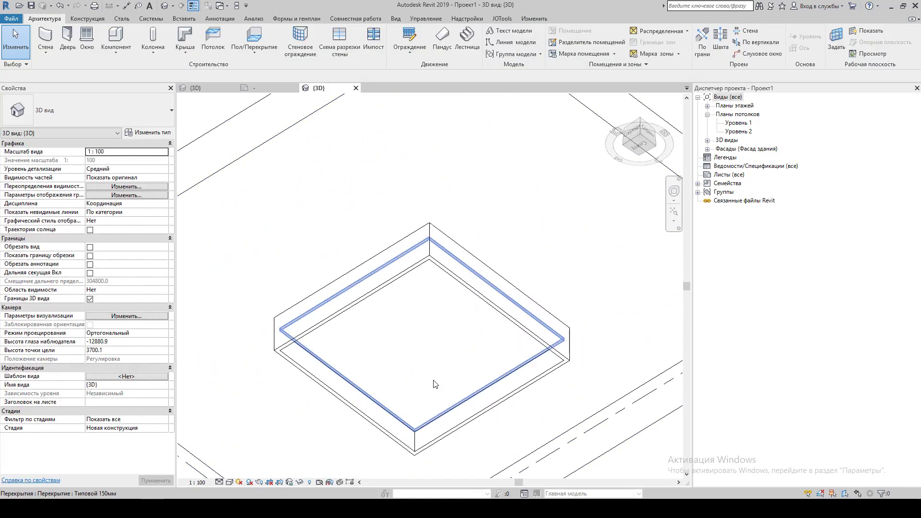
Inspect the floor slab from a top-down view, then show the application menu's recent files.
left_click(434, 370)
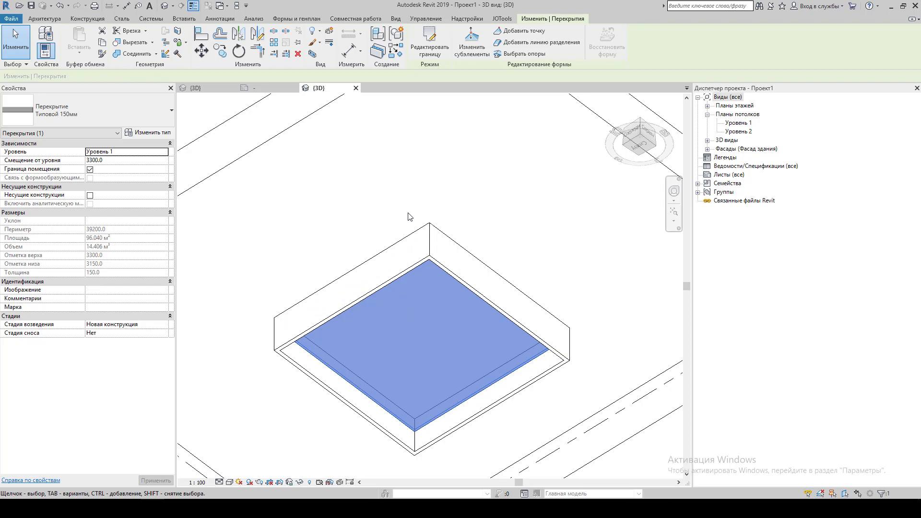
scroll(409, 216, "down", 3)
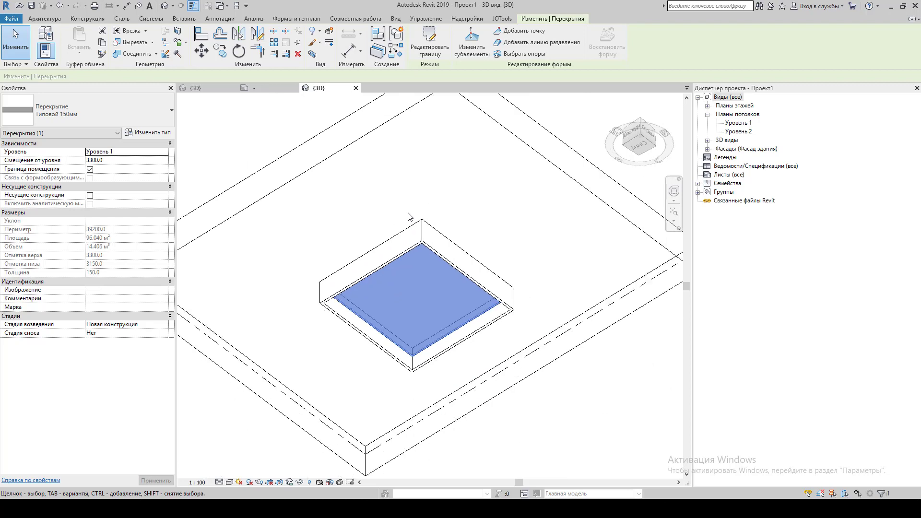
scroll(409, 216, "down", 2)
mouse_move(409, 215)
middle_mouse_down("shift")
mouse_move(425, 403)
mouse_move(414, 395)
middle_mouse_up("shift")
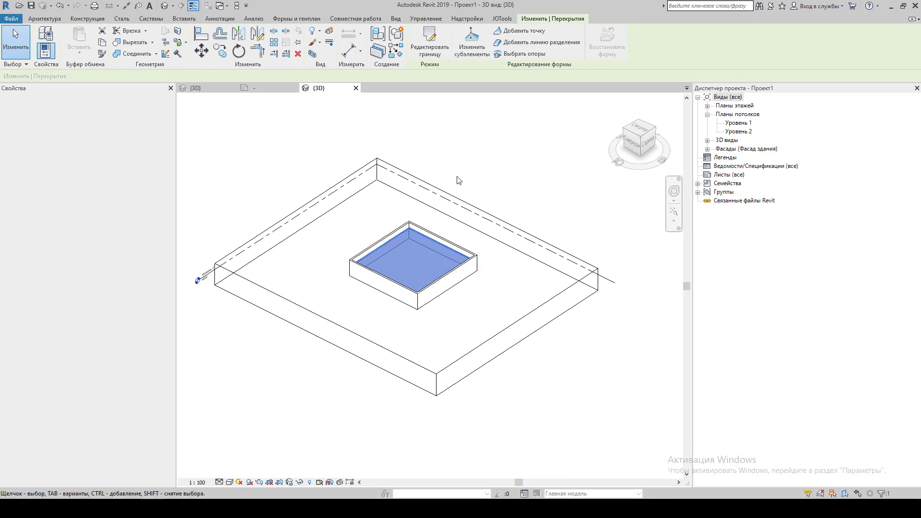
left_click(476, 149)
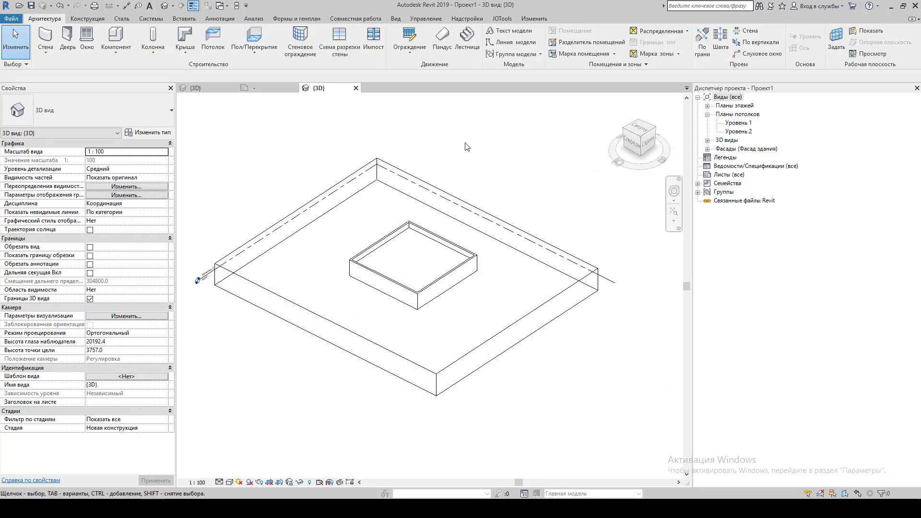
left_click(11, 18)
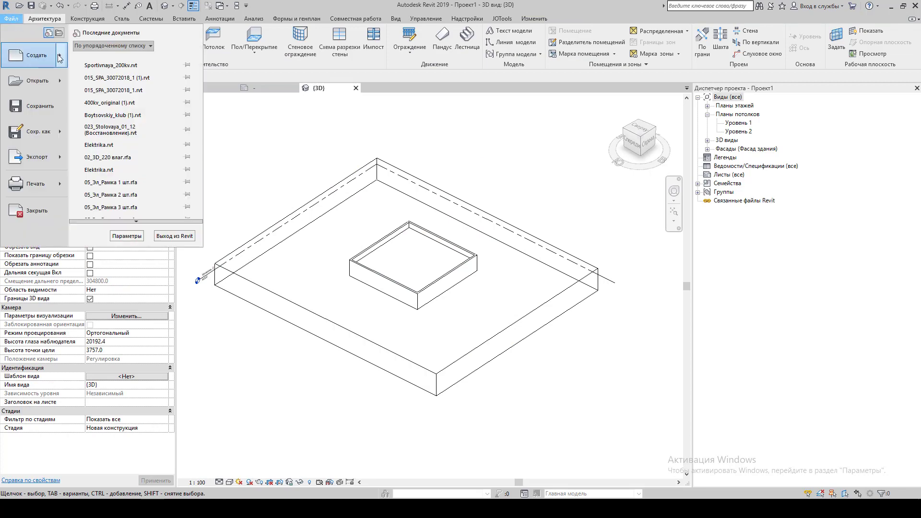
Create a new family from the 'Метрическая система, типовая модель на основе грани' template.
left_click(105, 100)
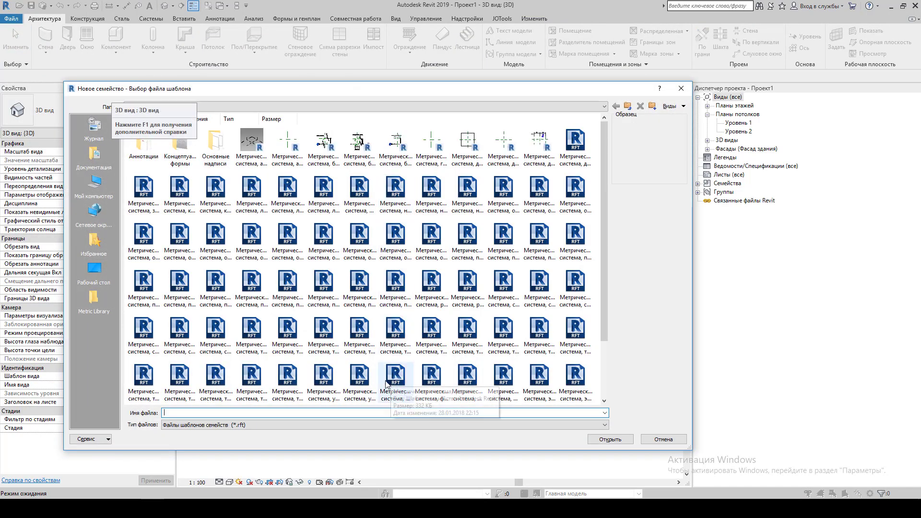
scroll(416, 369, "down", 2)
right_click(415, 365)
mouse_move(452, 387)
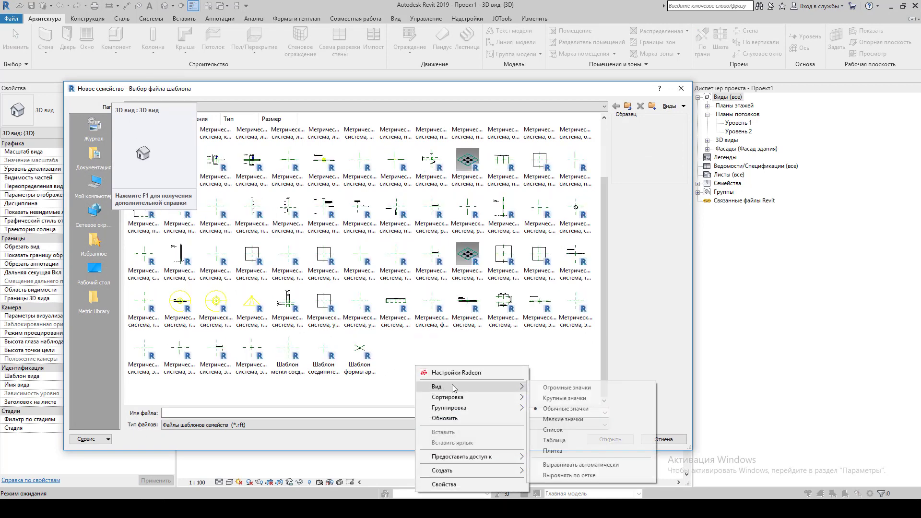
left_click(557, 429)
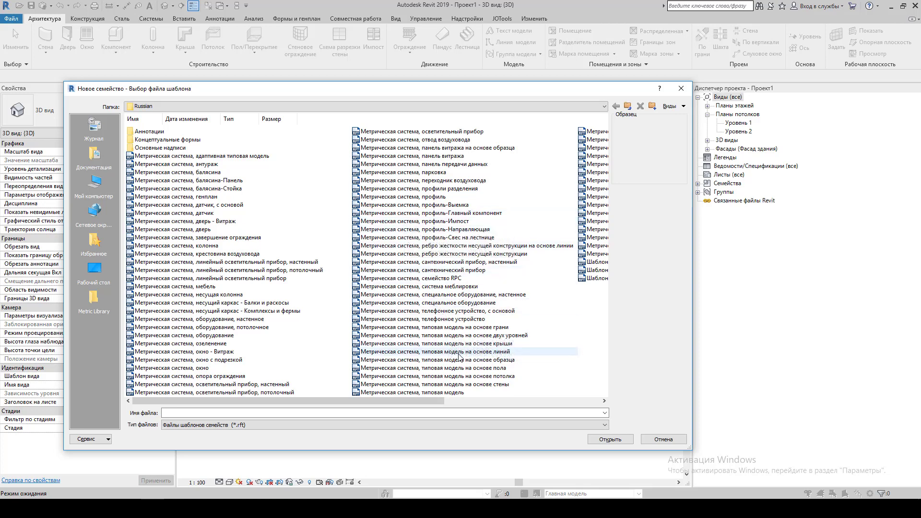
left_click(460, 328)
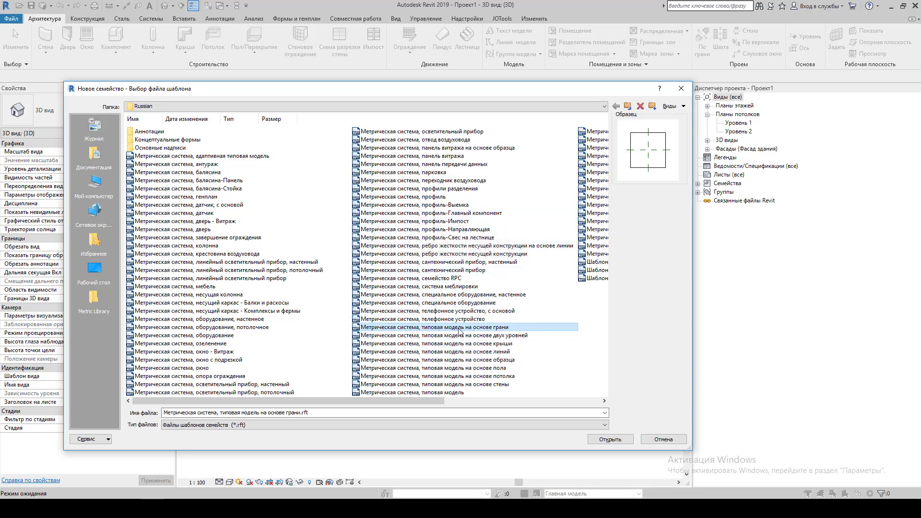
left_click(610, 439)
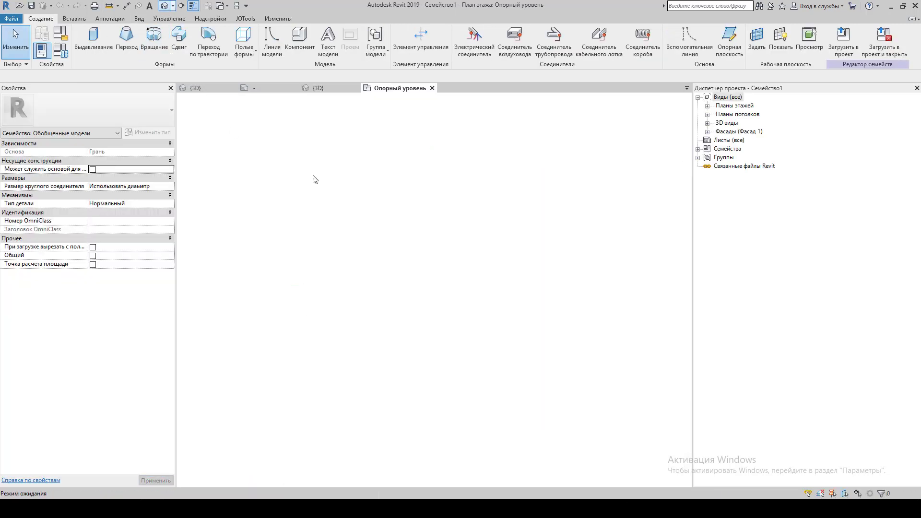
Open the family's 3D view and look at its host slab from the Top.
left_click(163, 7)
mouse_move(476, 158)
middle_mouse_down("shift")
mouse_move(471, 199)
mouse_move(481, 249)
mouse_move(468, 251)
middle_mouse_up("shift")
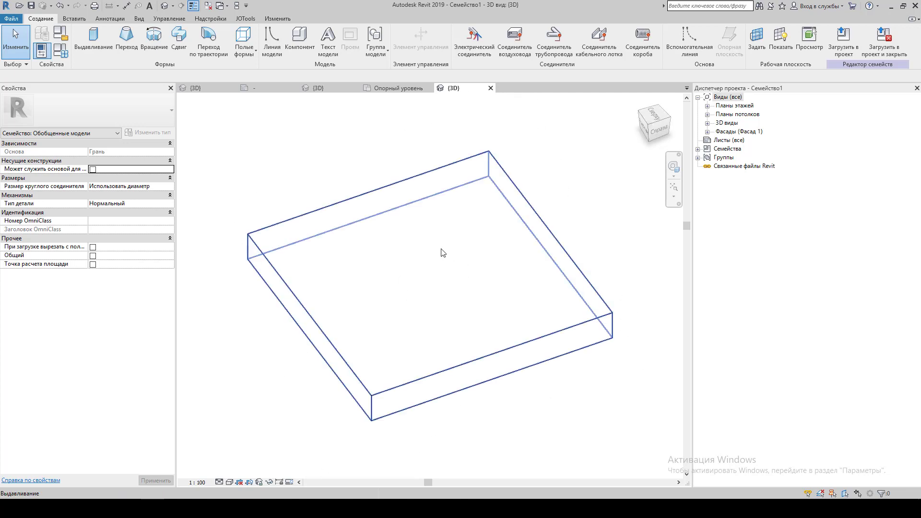
left_click(653, 115)
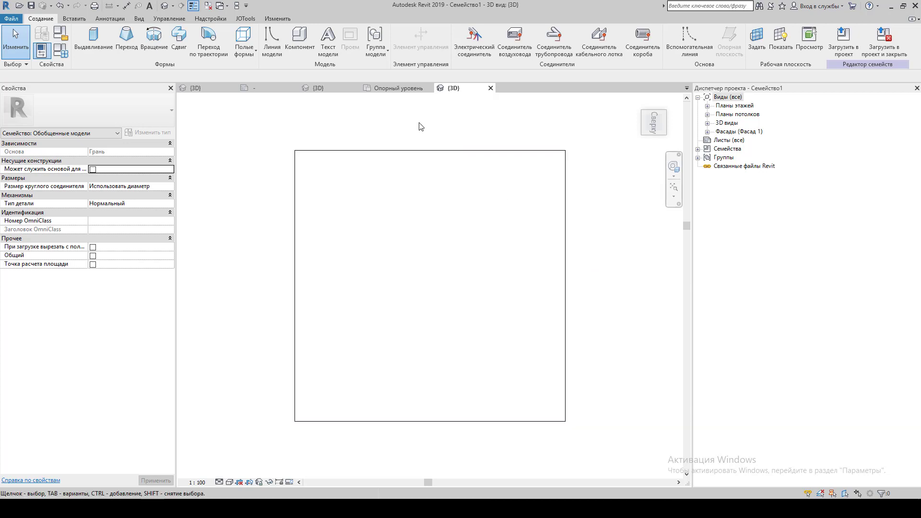
Compare with the project slab seen from below, then return to a tilted family 3D view.
left_click(318, 89)
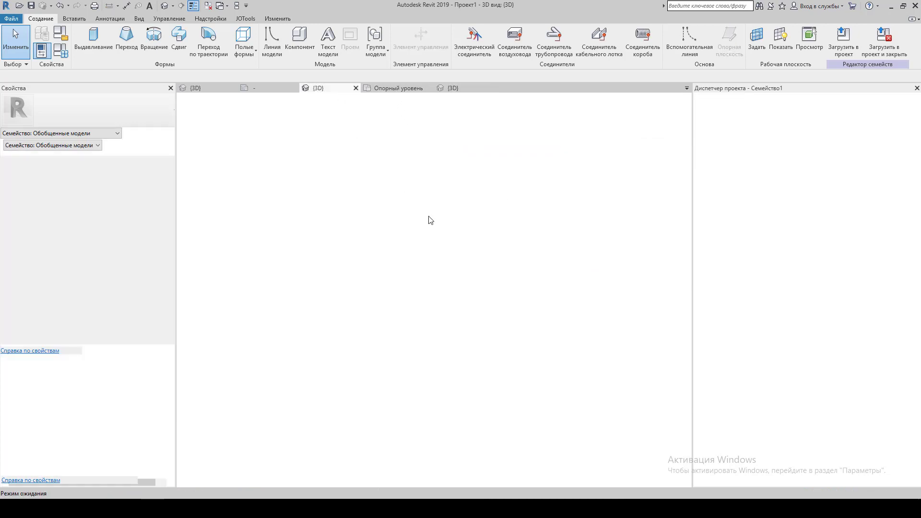
mouse_move(355, 423)
middle_mouse_down("shift")
mouse_move(390, 289)
mouse_move(530, 235)
mouse_move(612, 175)
middle_mouse_up("shift")
left_click(636, 142)
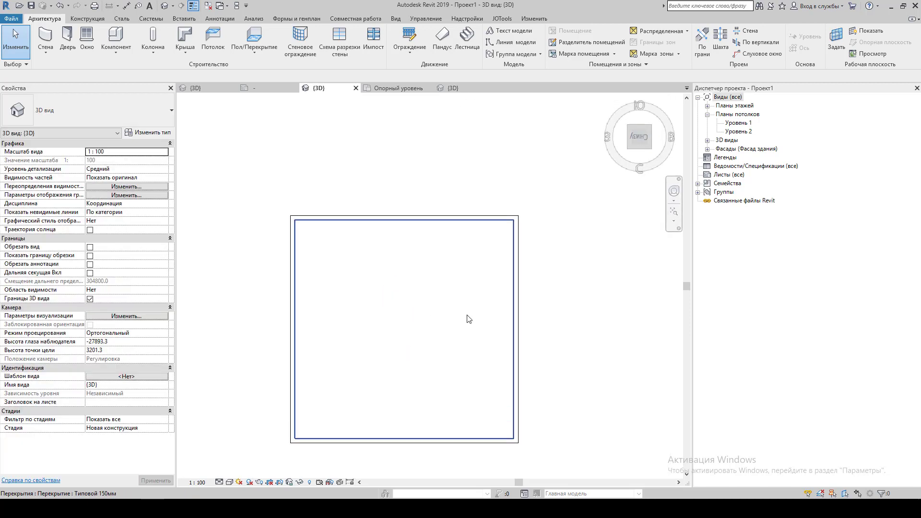
left_click(451, 88)
scroll(458, 329, "down", 3)
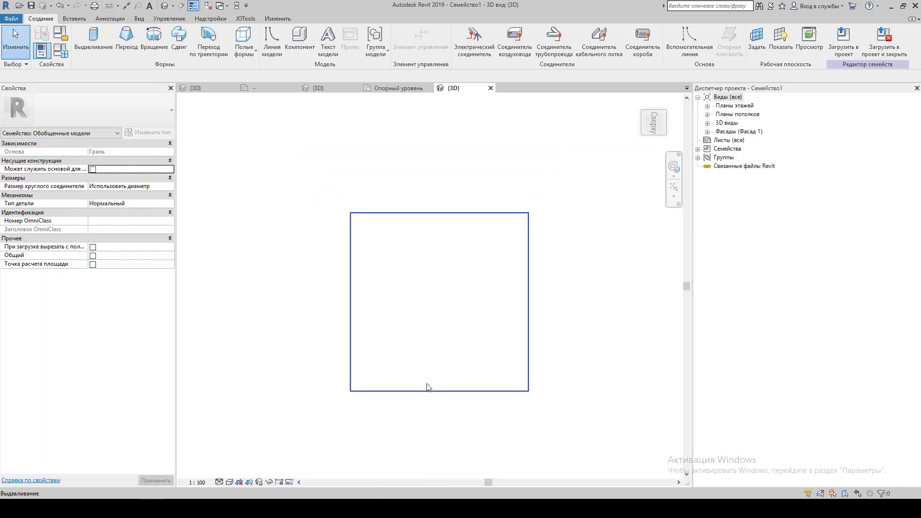
mouse_move(428, 384)
middle_mouse_down("shift")
mouse_move(448, 199)
mouse_move(456, 282)
mouse_move(447, 153)
middle_mouse_up("shift")
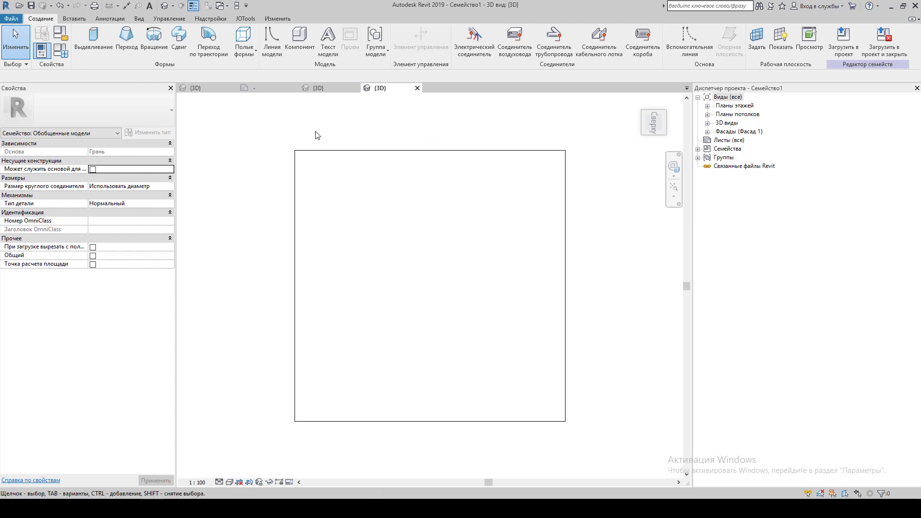
Set the family category to Осветительные приборы (Lighting Fixtures).
left_click(64, 37)
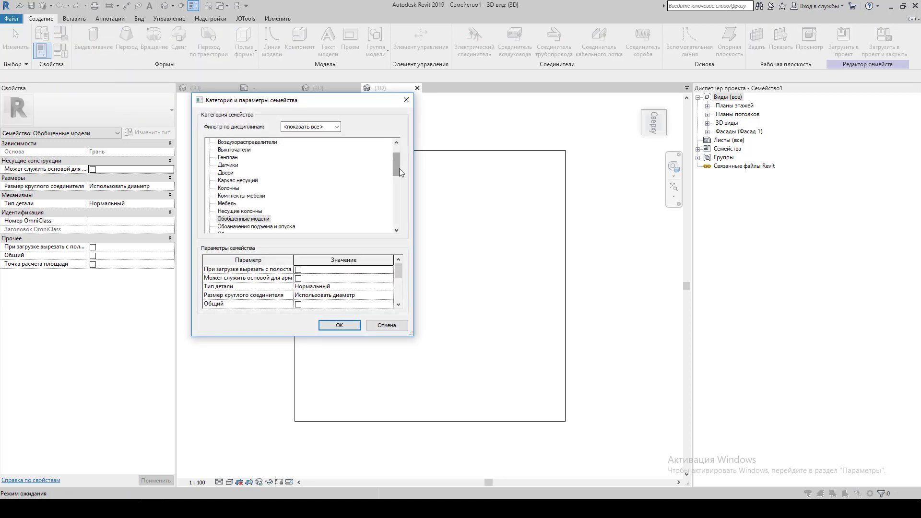
mouse_move(398, 168)
left_mouse_down()
mouse_move(397, 216)
mouse_move(398, 203)
left_mouse_up()
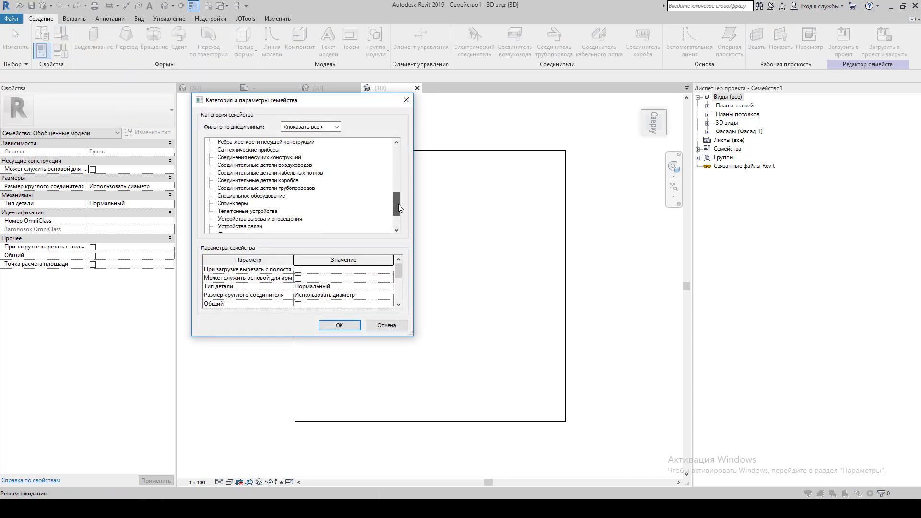
scroll(382, 209, "up", 1)
scroll(280, 191, "up", 2)
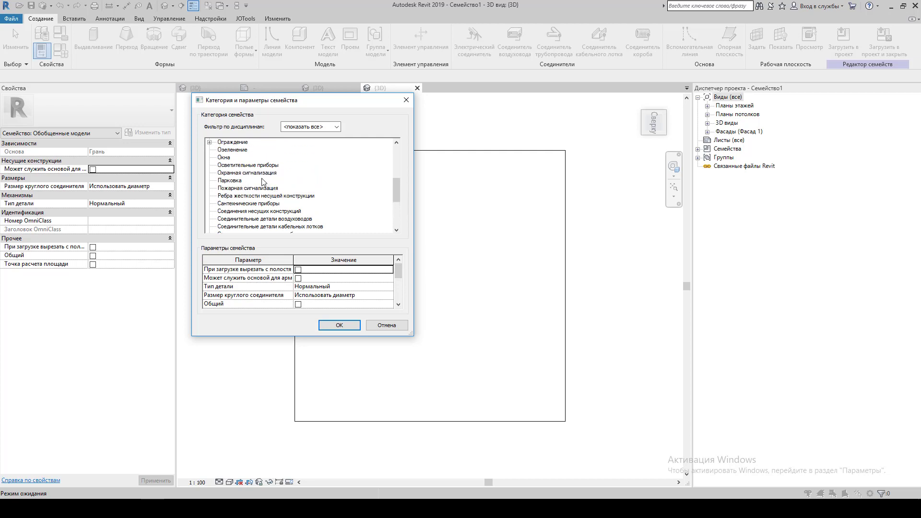
left_click(247, 166)
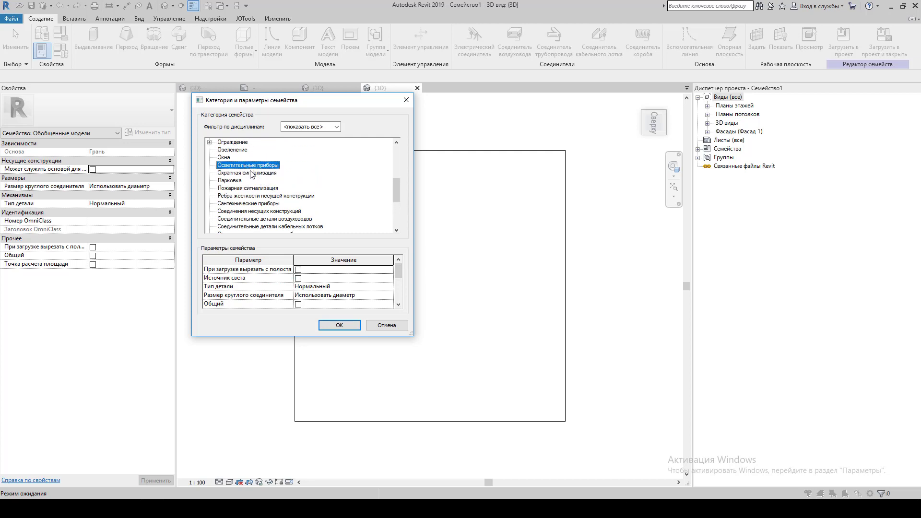
left_click(339, 325)
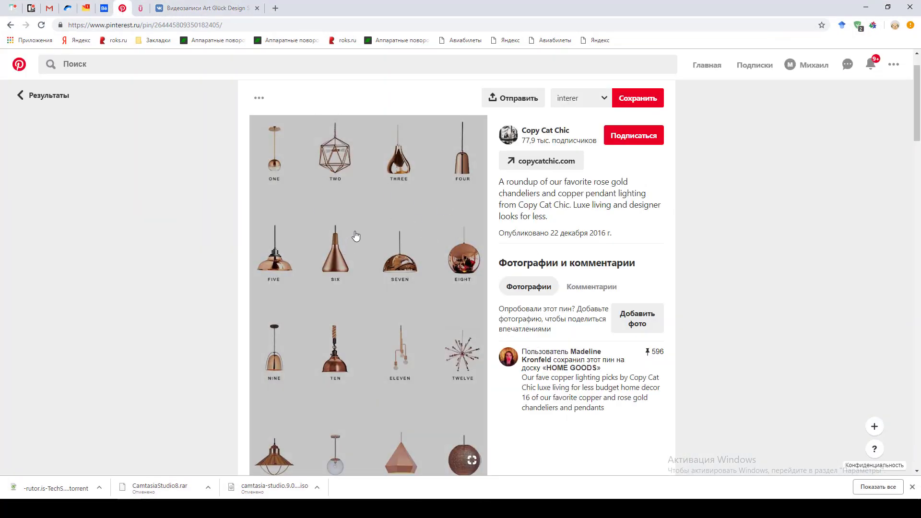
Study the copper pendant lamp pin on Pinterest, then minimize the browser back to Revit.
scroll(355, 235, "down", 1)
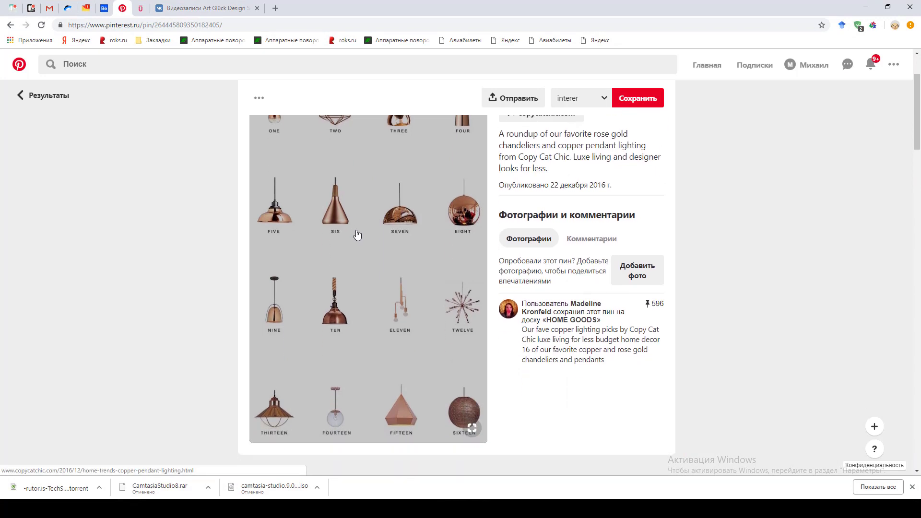
scroll(357, 235, "up", 1)
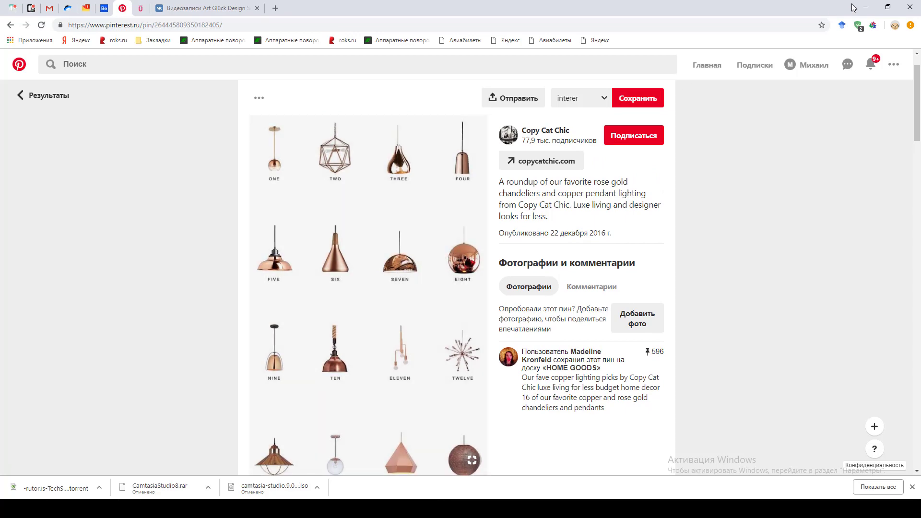
left_click(866, 7)
Open the Слева elevation from the Project Browser's Фасады list.
left_click(708, 106)
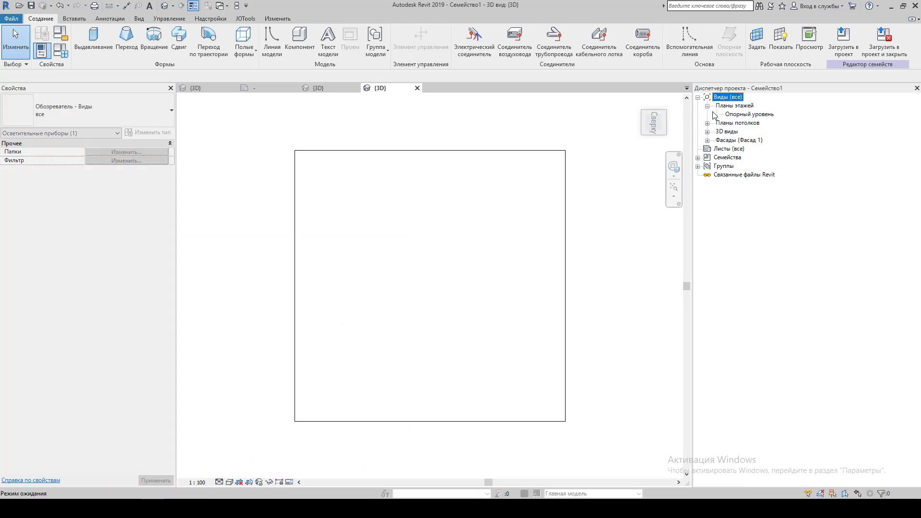
left_click(707, 140)
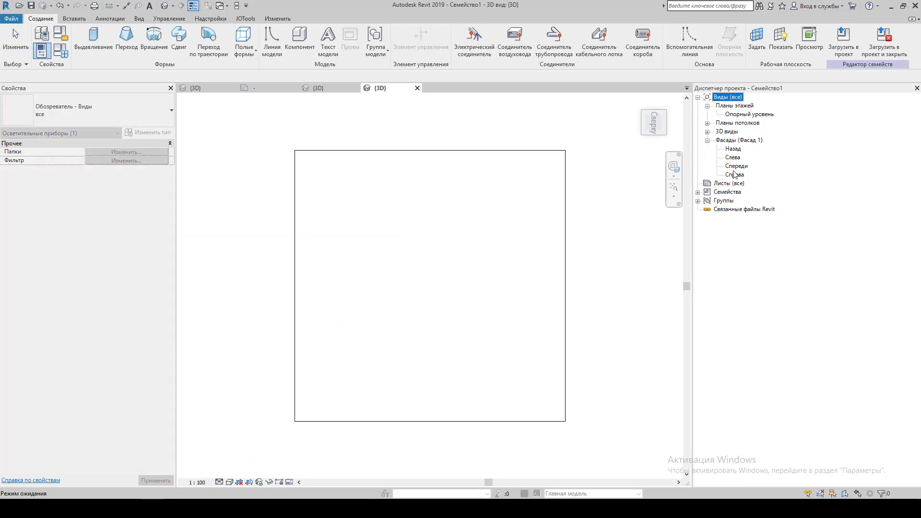
double_click(733, 157)
scroll(386, 385, "up", 1)
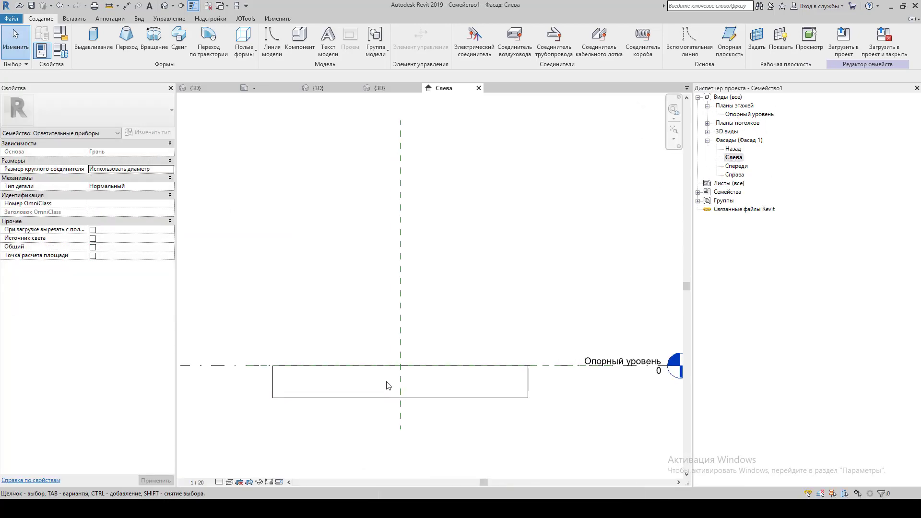
scroll(392, 345, "up", 1)
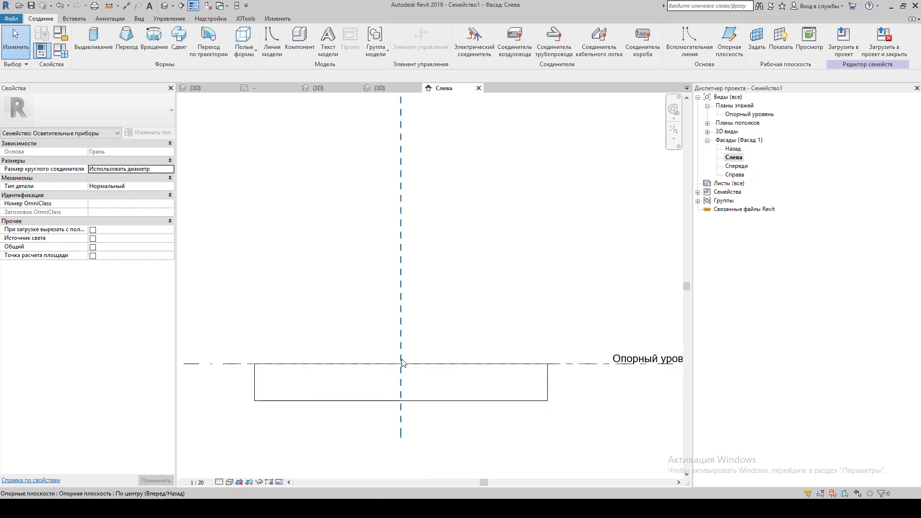
Draw a horizontal reference plane above the reference level and dimension it 610 from the level.
left_click(687, 36)
left_click(324, 290)
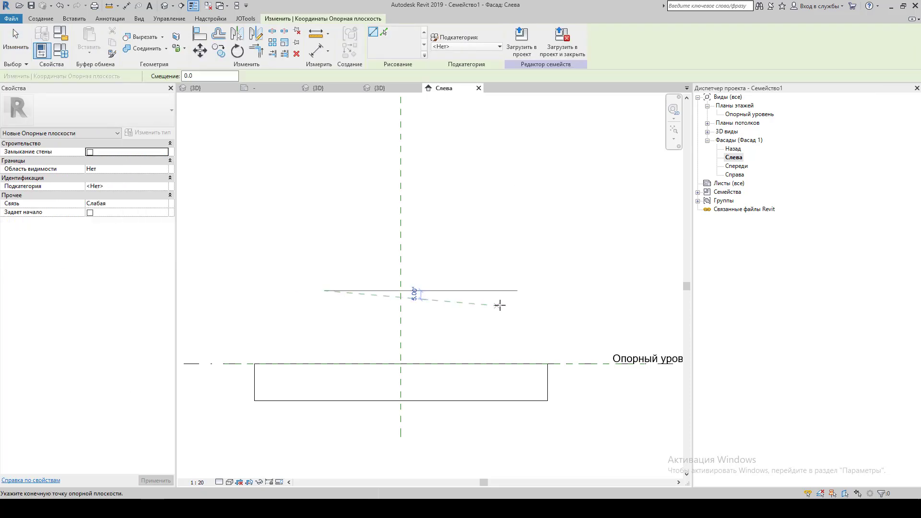
left_click(500, 290)
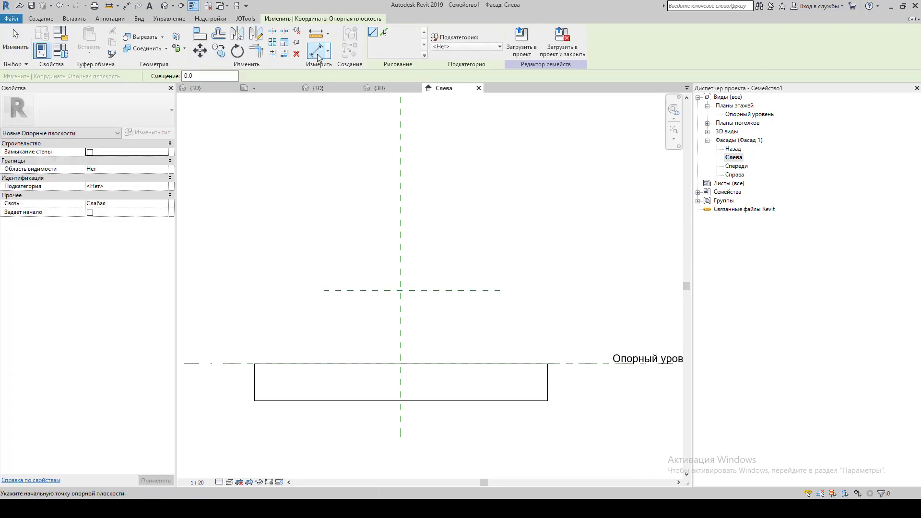
left_click(318, 55)
left_click(262, 364)
left_click(335, 291)
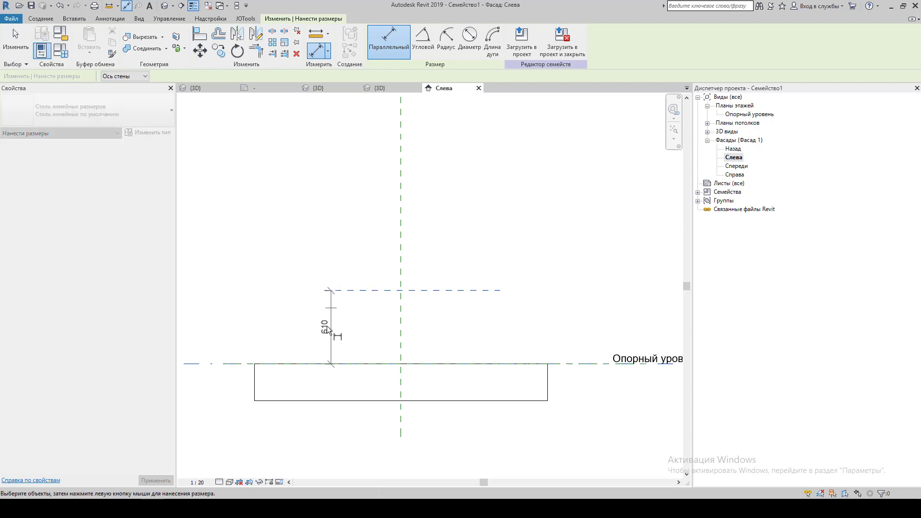
left_click(327, 329)
key("Escape")
scroll(325, 316, "up", 2)
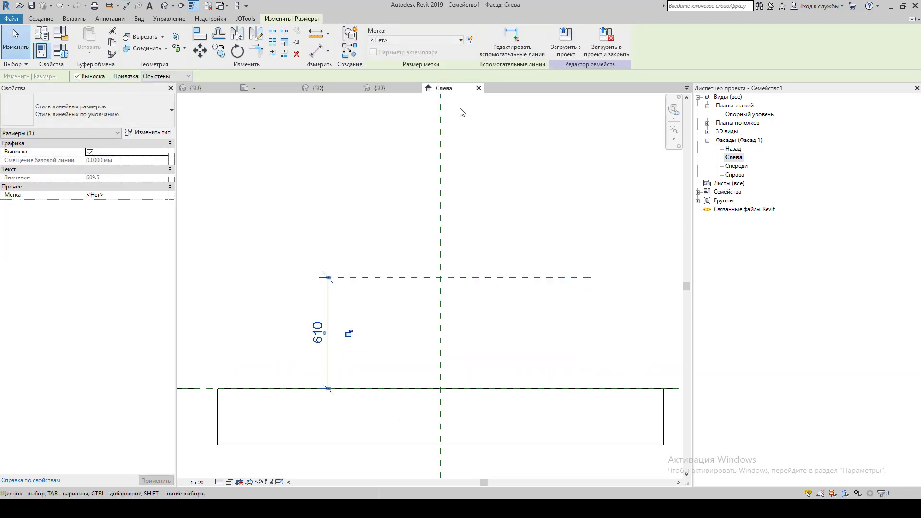
Label the dimension with a new Высота подвеса parameter and change its value to 750.
left_click(470, 42)
type("Вы")
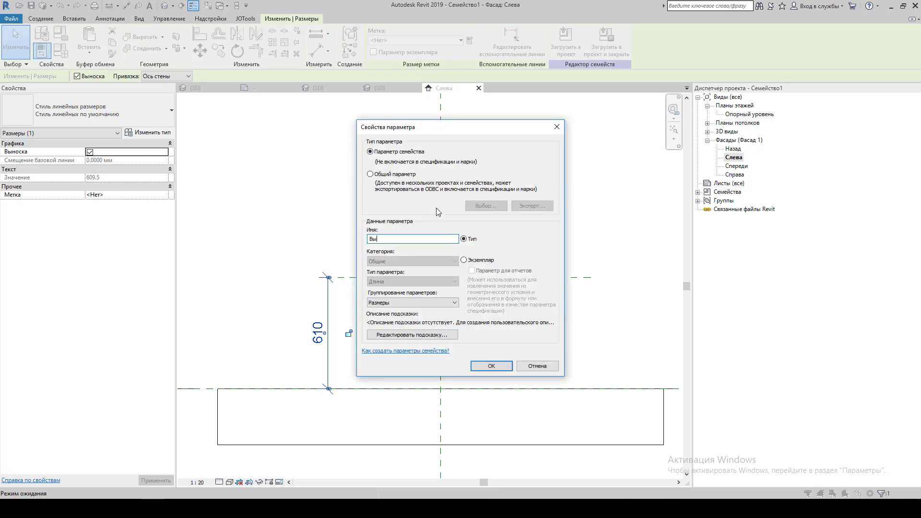
type("дв")
type("еса")
key("Return")
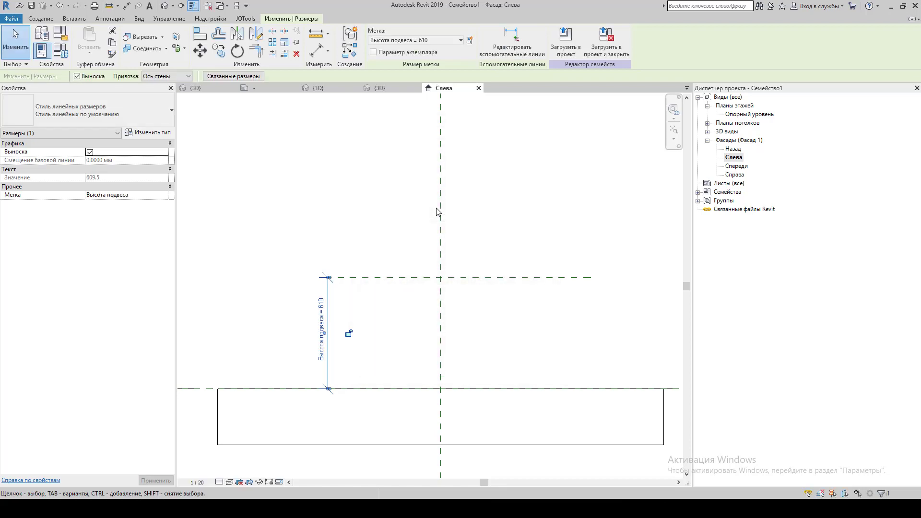
left_click(317, 314)
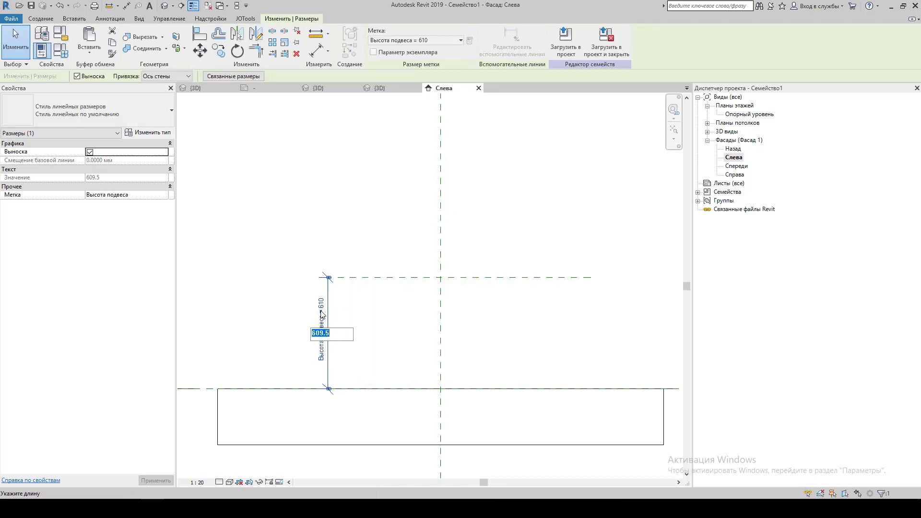
type("750")
key("Return")
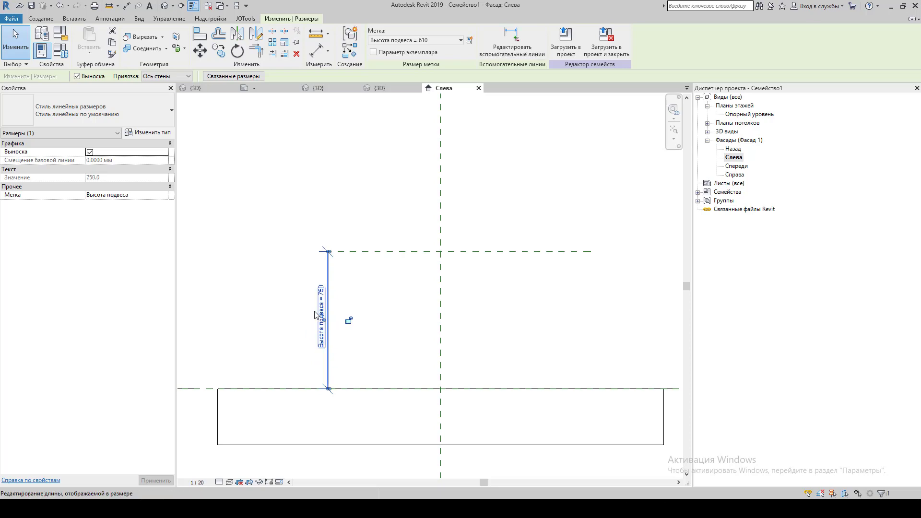
left_click(507, 204)
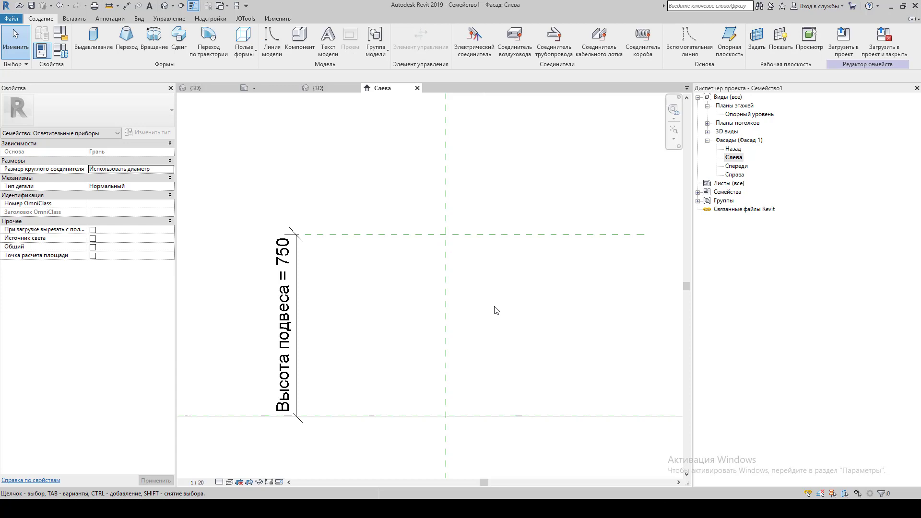
Begin a revolve and pick the vertical centre reference plane as its locked axis line.
left_click(154, 41)
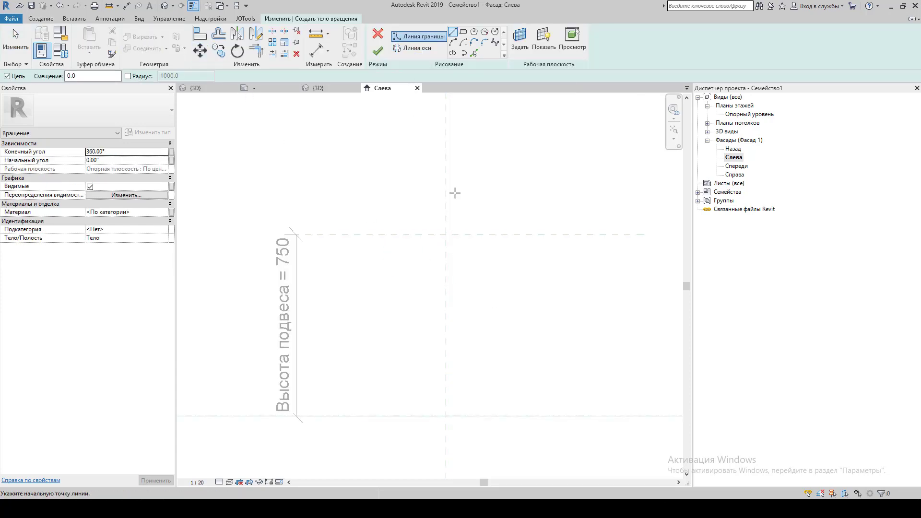
left_click(409, 50)
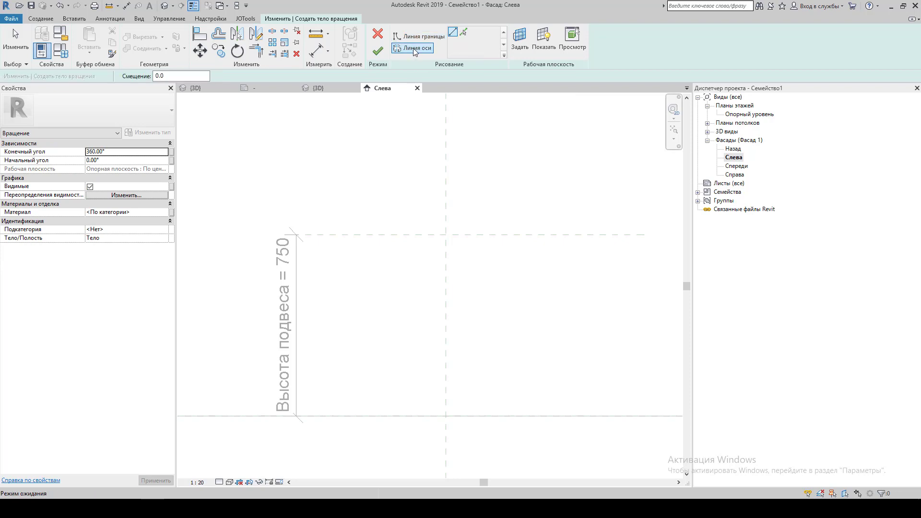
left_click(464, 32)
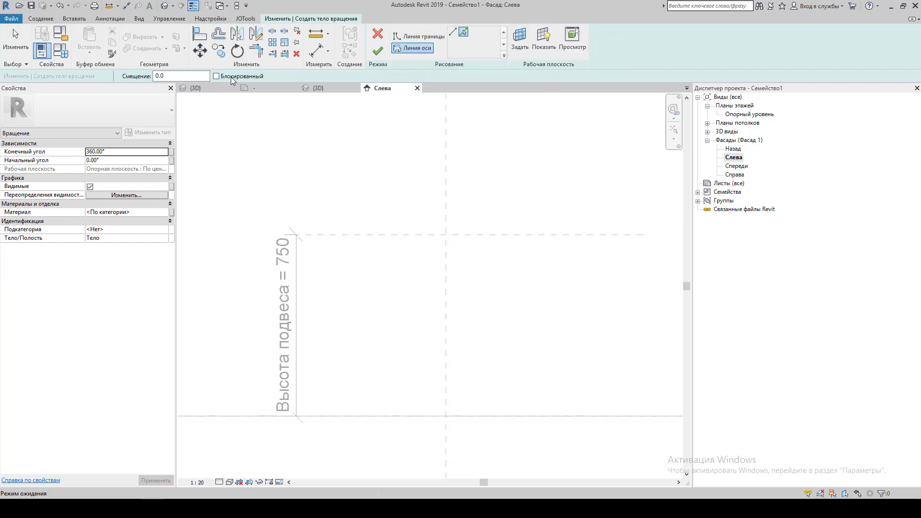
left_click(232, 76)
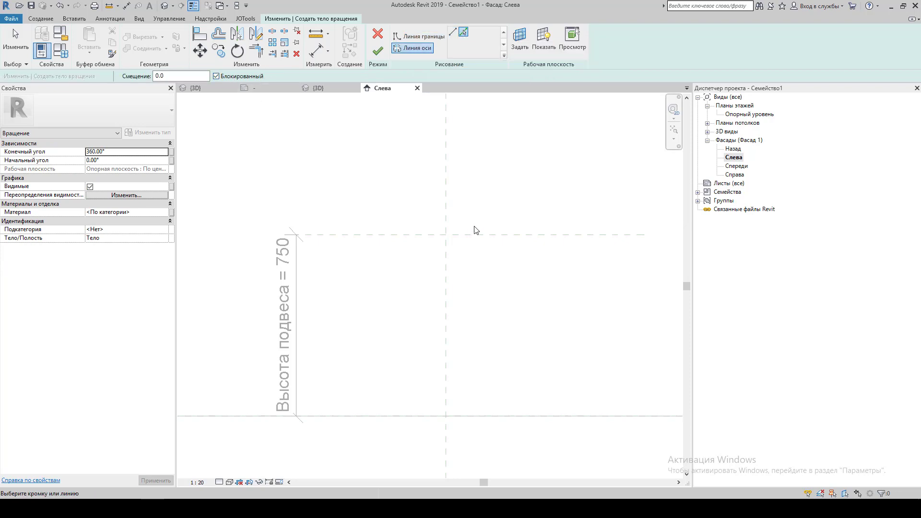
left_click(447, 205)
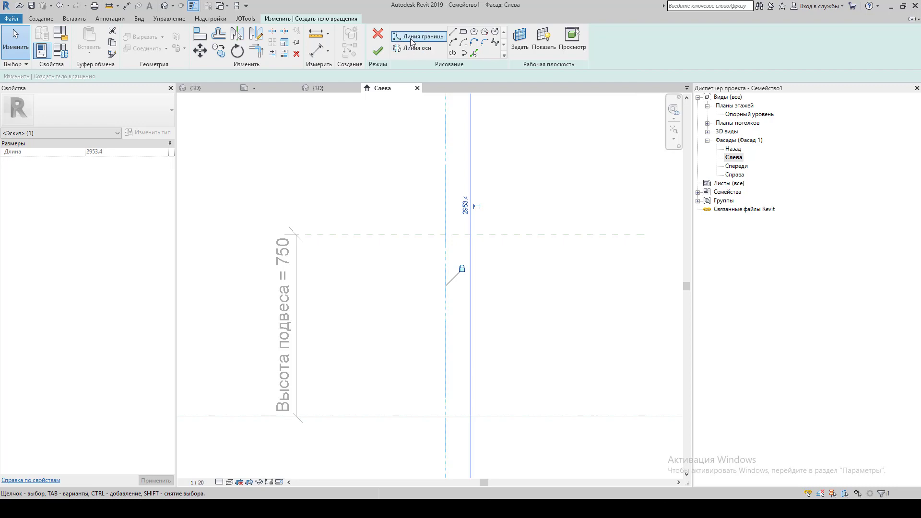
Start the stem boundary profile where the revolve axis meets the reference level.
left_click(475, 389)
scroll(475, 390, "down", 1)
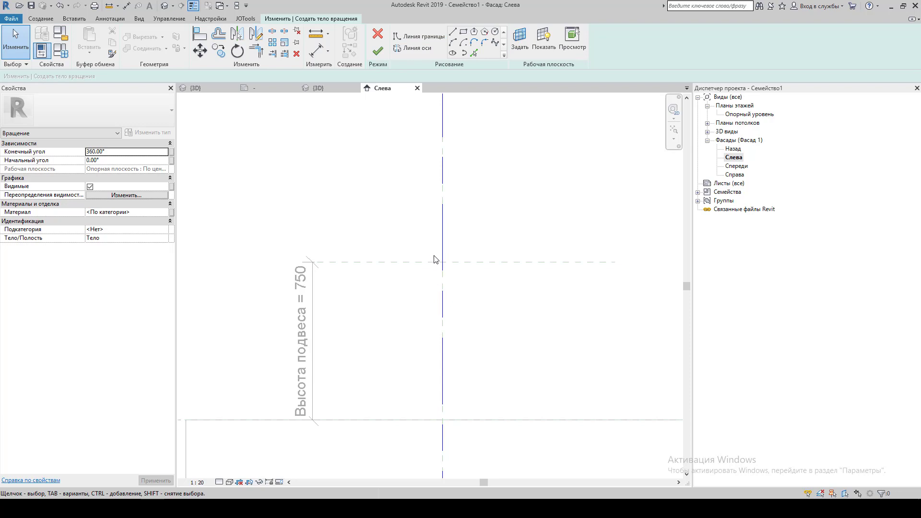
left_click(418, 36)
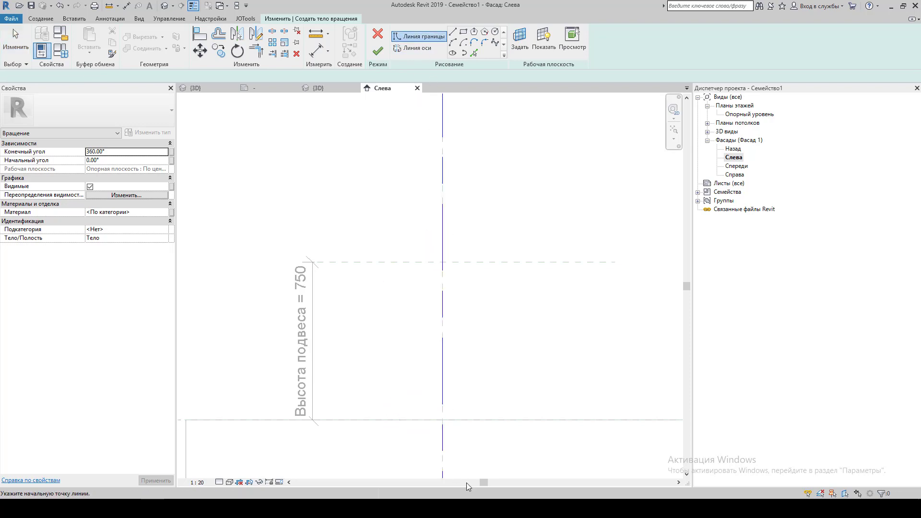
scroll(369, 385, "up", 2)
scroll(432, 412, "up", 2)
left_click(483, 427)
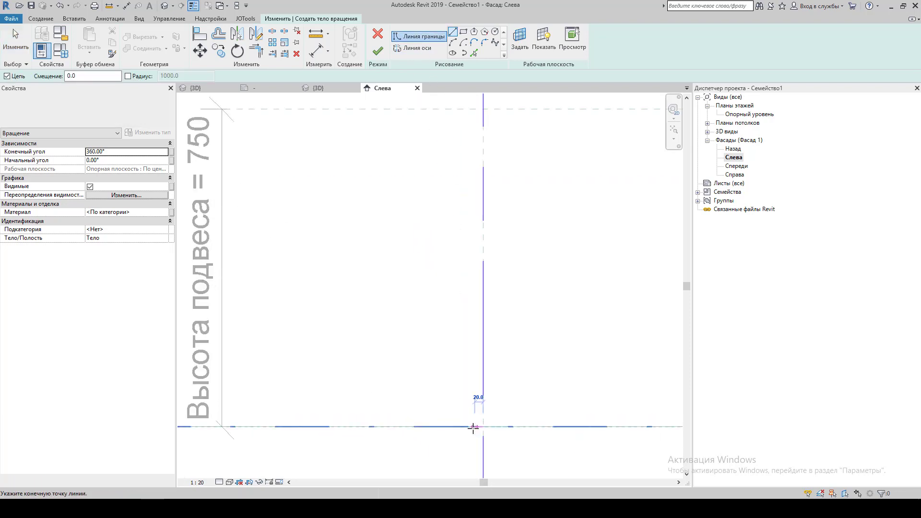
scroll(466, 428, "up", 2)
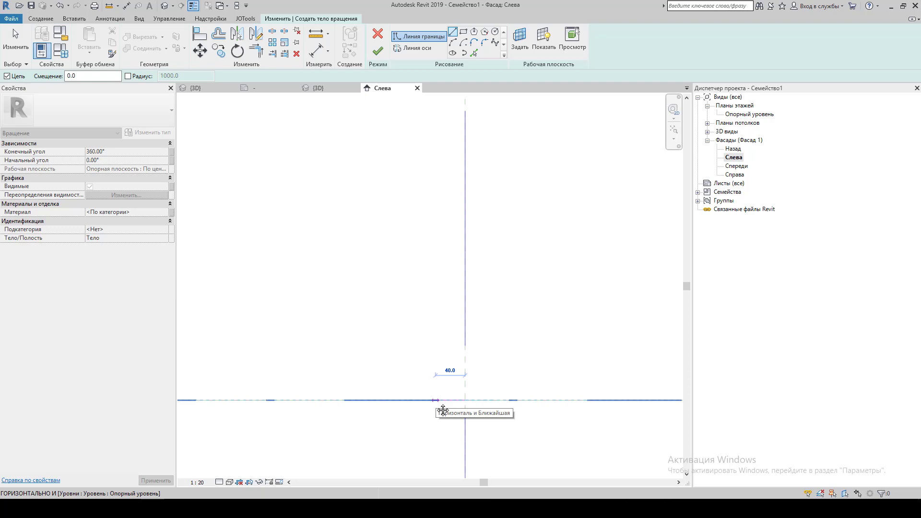
Draw the stem profile up to the hanger-height plane and close the loop back at its start.
left_click(435, 401)
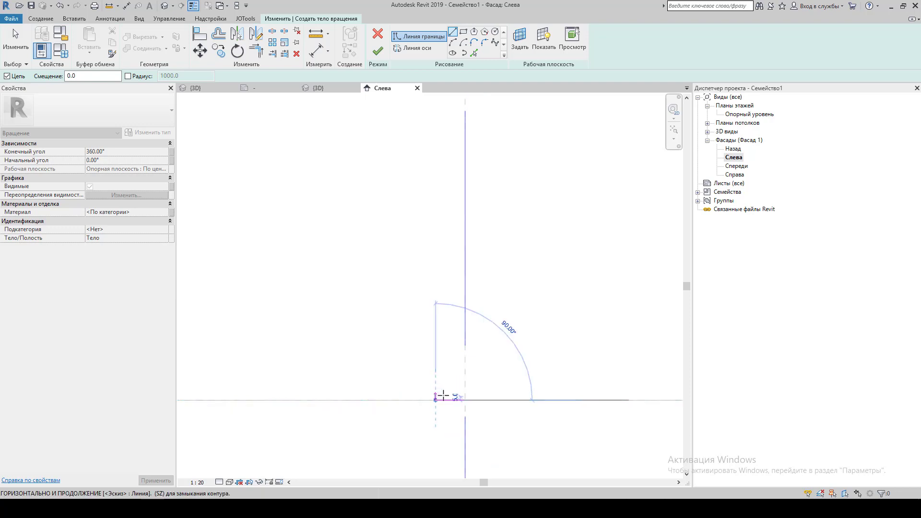
scroll(457, 312, "up", 2)
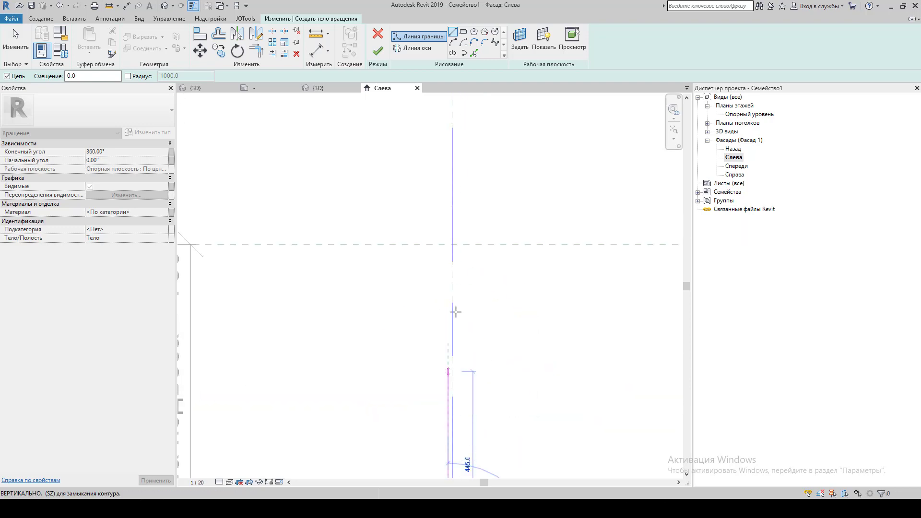
left_click(450, 245)
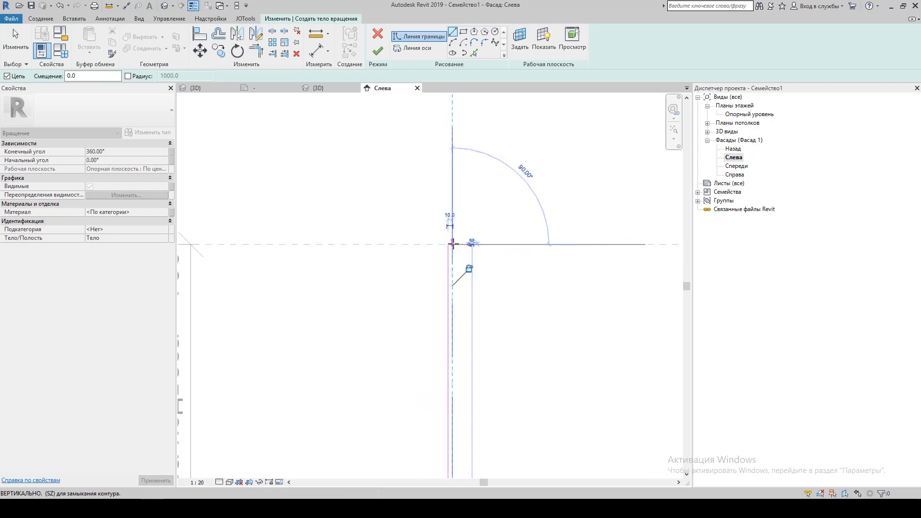
scroll(458, 337, "down", 3)
scroll(441, 379, "up", 3)
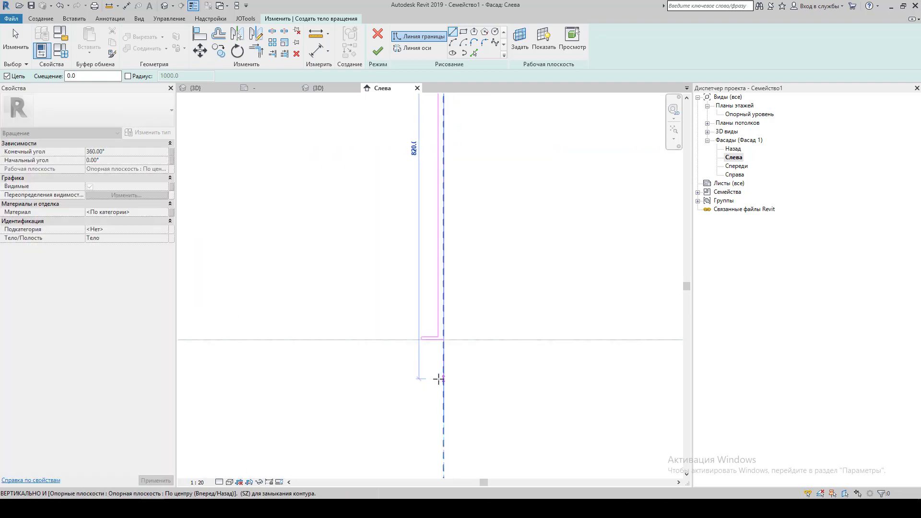
scroll(446, 305, "up", 1)
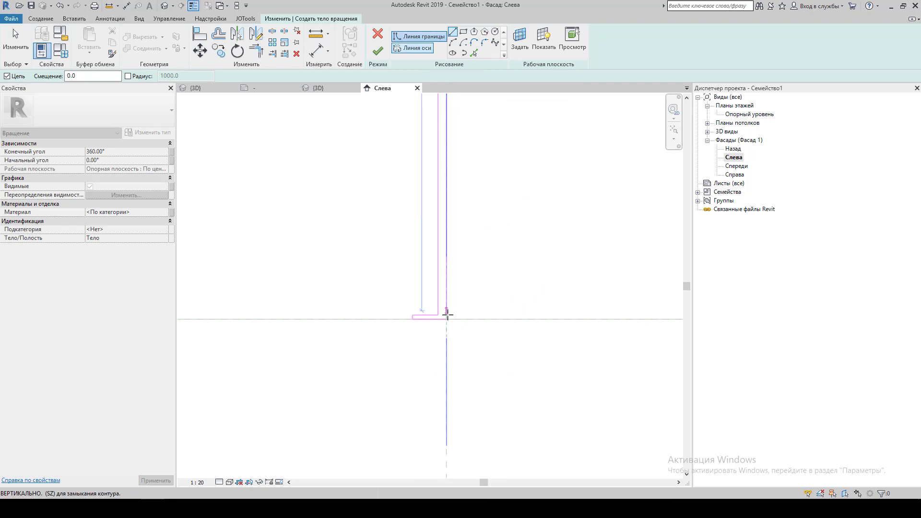
left_click(446, 318)
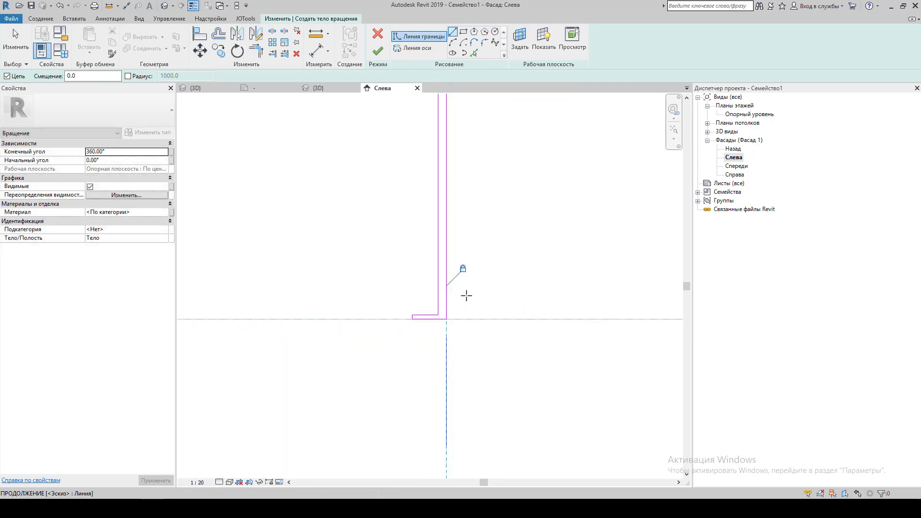
scroll(466, 285, "down", 2)
scroll(466, 285, "down", 2)
key("Escape")
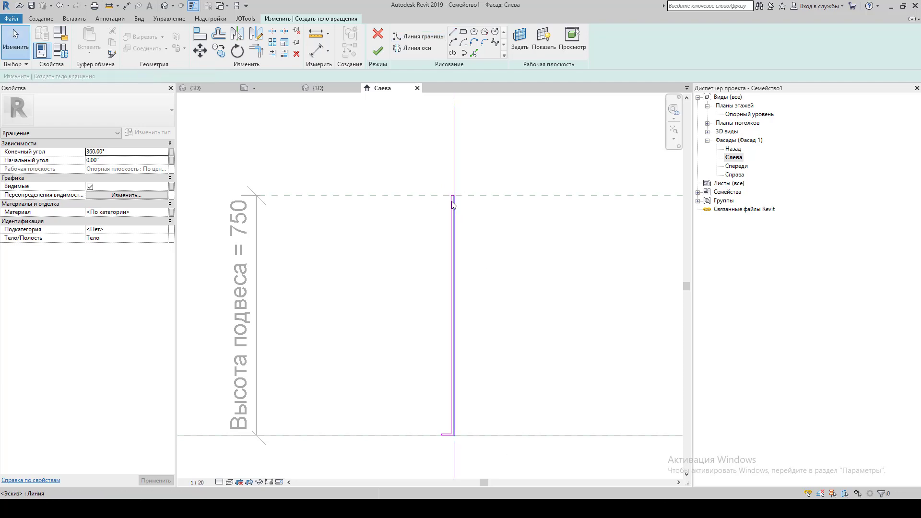
Align and lock the stem's top end to the Высота подвеса reference plane.
scroll(454, 194, "up", 3)
scroll(454, 194, "up", 1)
scroll(426, 308, "down", 1)
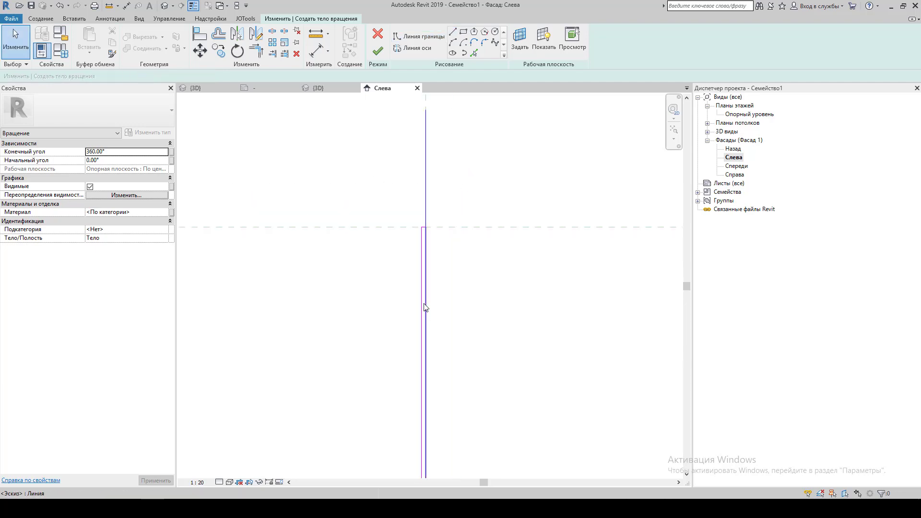
scroll(435, 390, "down", 2)
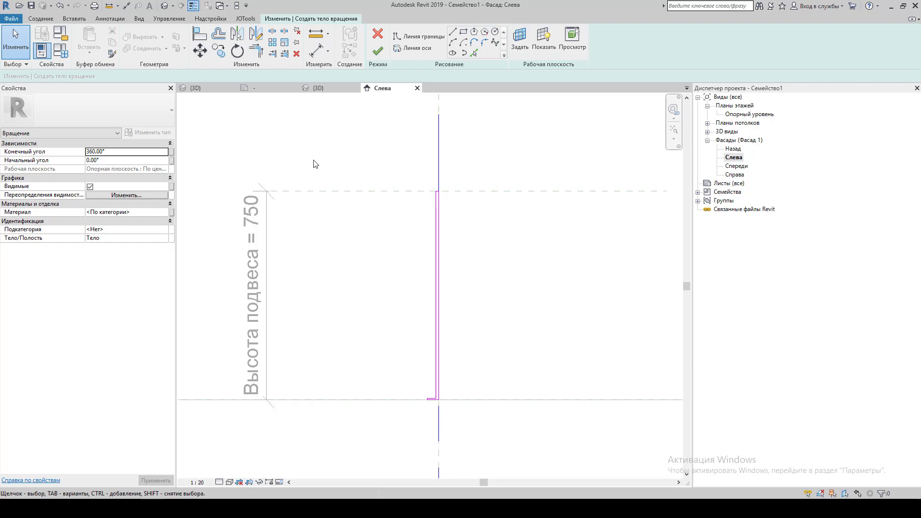
left_click(201, 43)
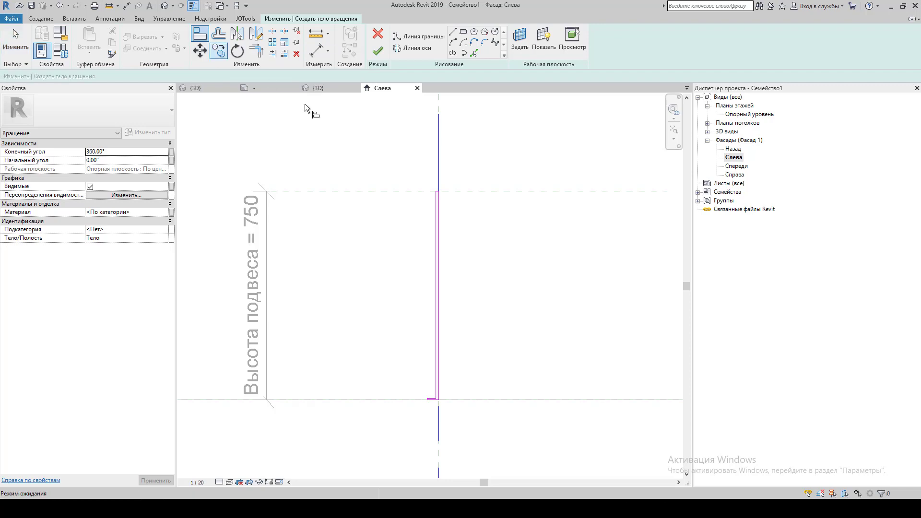
scroll(411, 177, "up", 2)
scroll(405, 190, "up", 2)
left_click(406, 193)
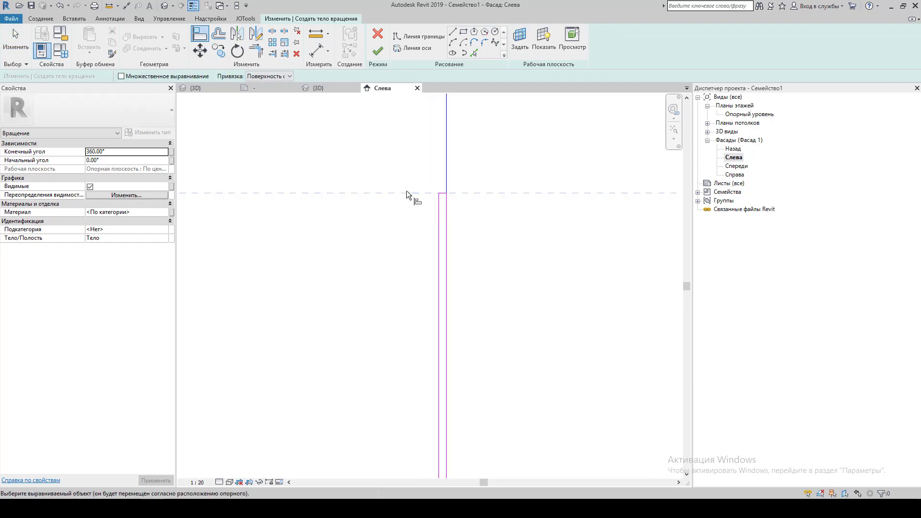
scroll(426, 194, "up", 1)
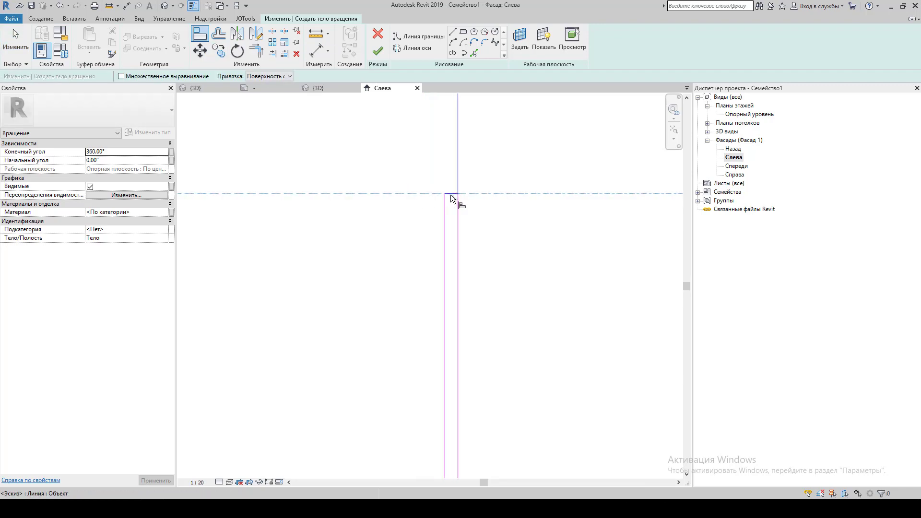
left_click(451, 194)
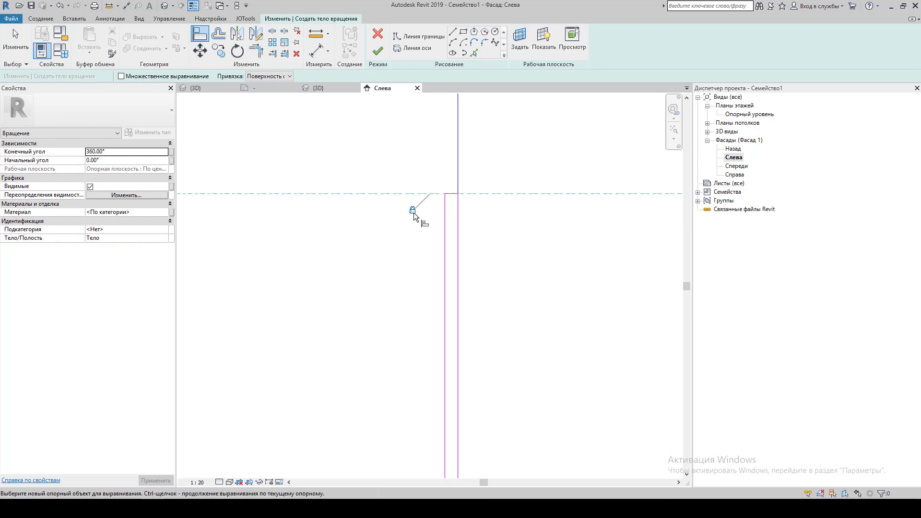
scroll(415, 217, "down", 1)
scroll(415, 246, "down", 3)
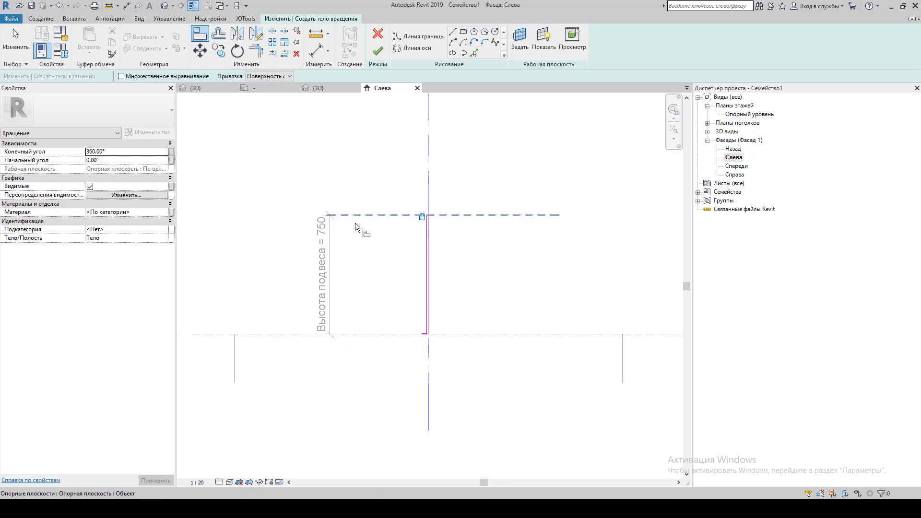
scroll(425, 336, "up", 3)
key("Escape")
key("Escape")
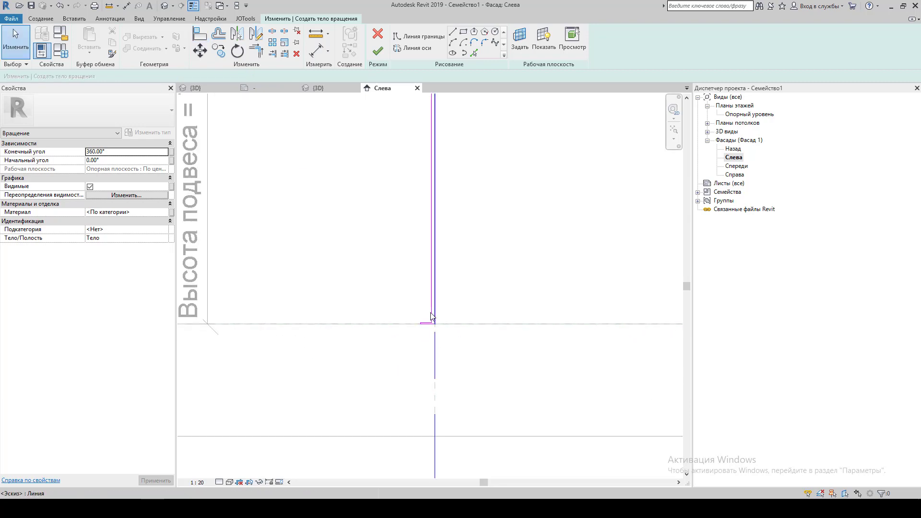
Set the vertical stem line 5 from the rotation axis instead of 10.
left_click(431, 318)
scroll(438, 329, "up", 2)
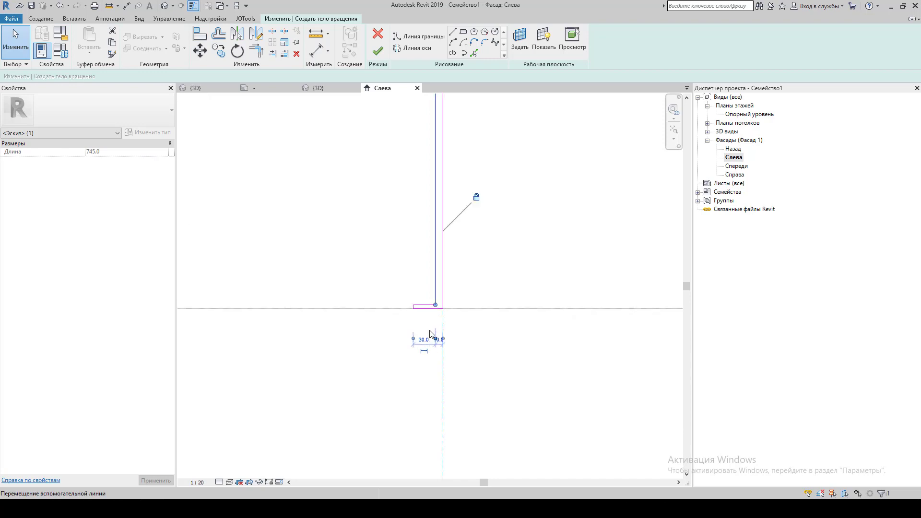
left_click_drag(433, 270, 442, 316)
scroll(441, 331, "up", 2)
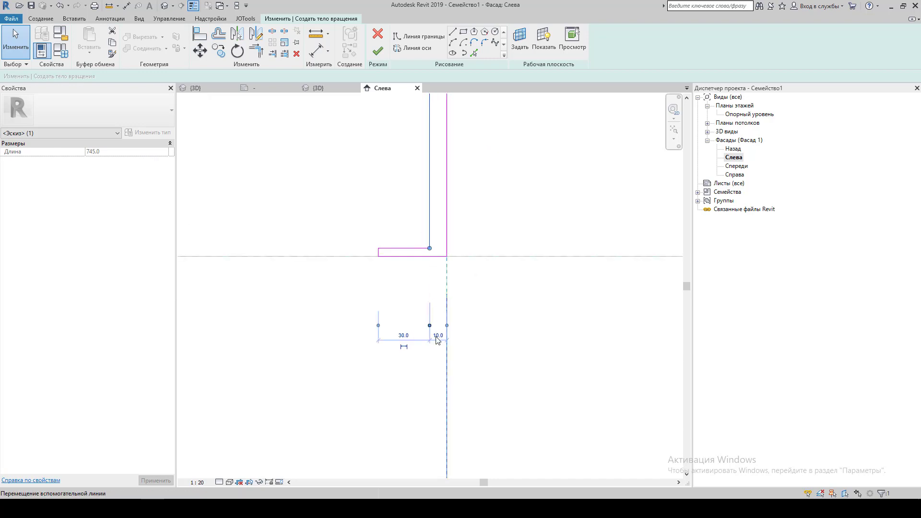
left_click(437, 335)
type("5")
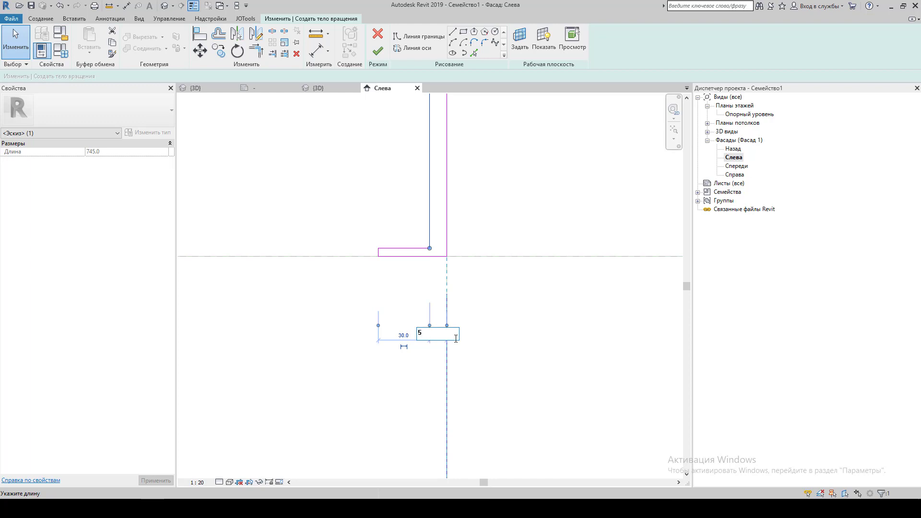
key("Return")
left_click(465, 240)
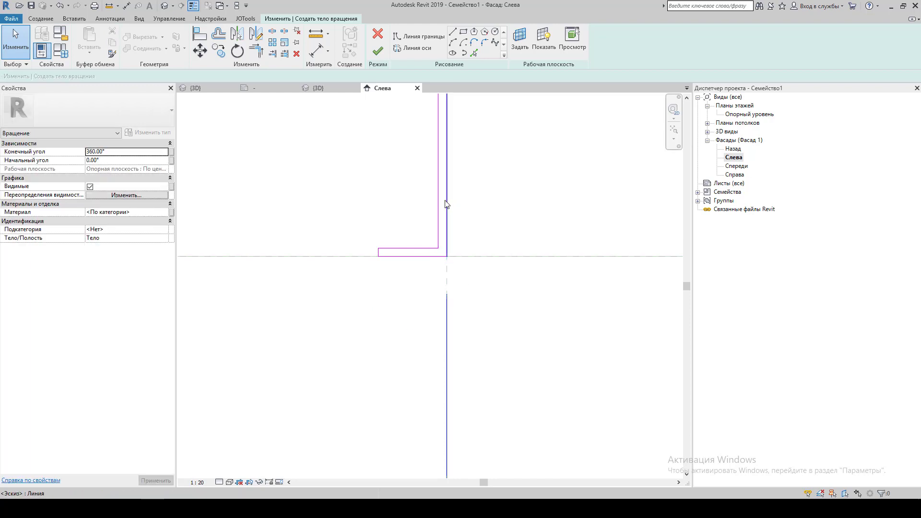
Place an aligned dimension (DI) of 40 from the rotation axis to the base edge.
key("d")
key("i")
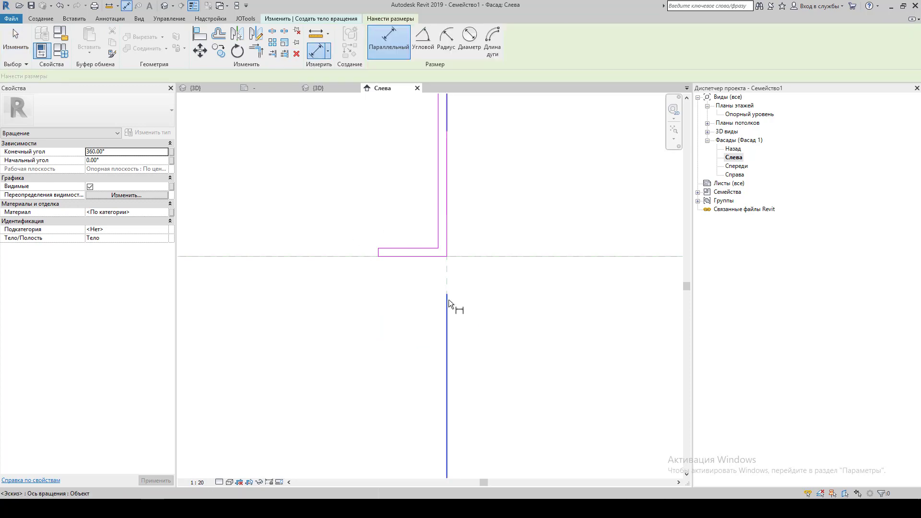
left_click(447, 277)
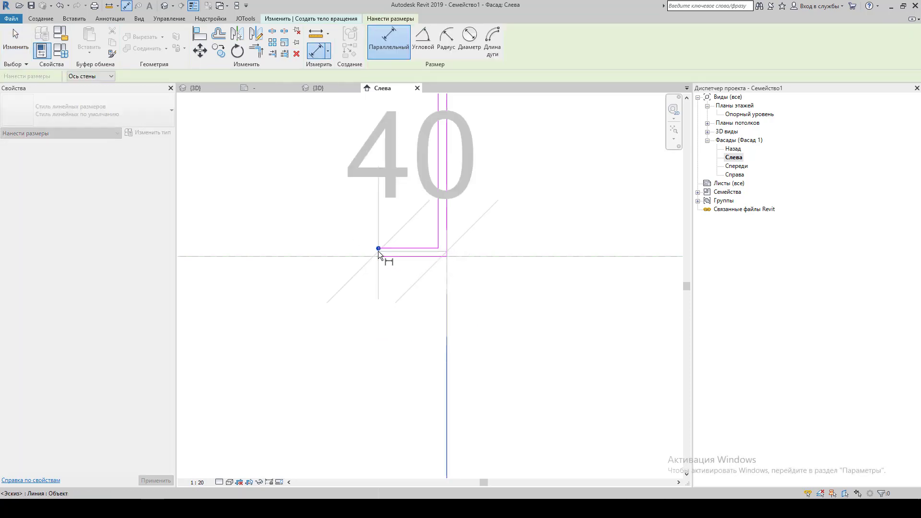
scroll(378, 252, "up", 3)
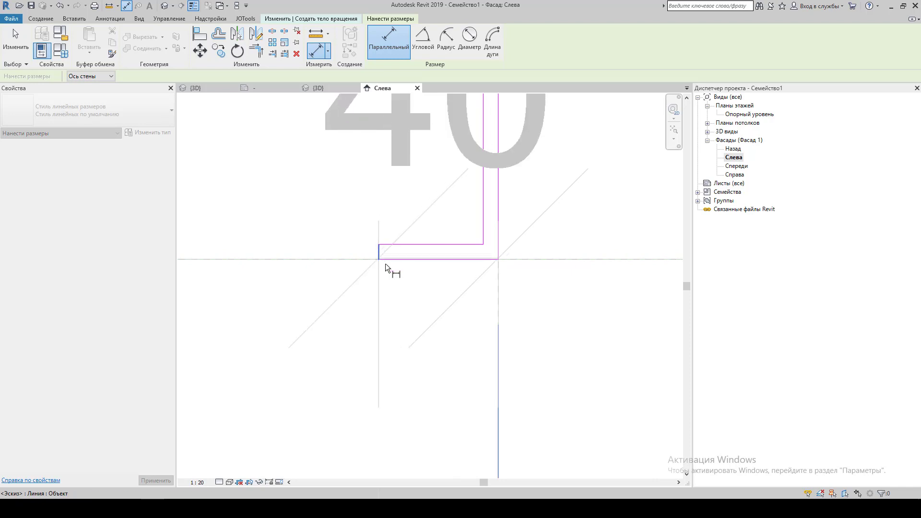
scroll(385, 263, "down", 5)
left_click(479, 329)
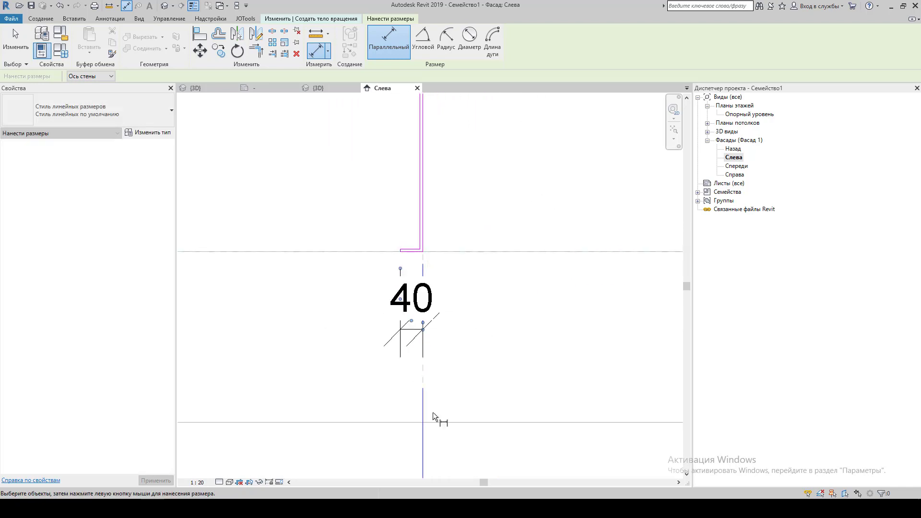
key("Escape")
key("Escape")
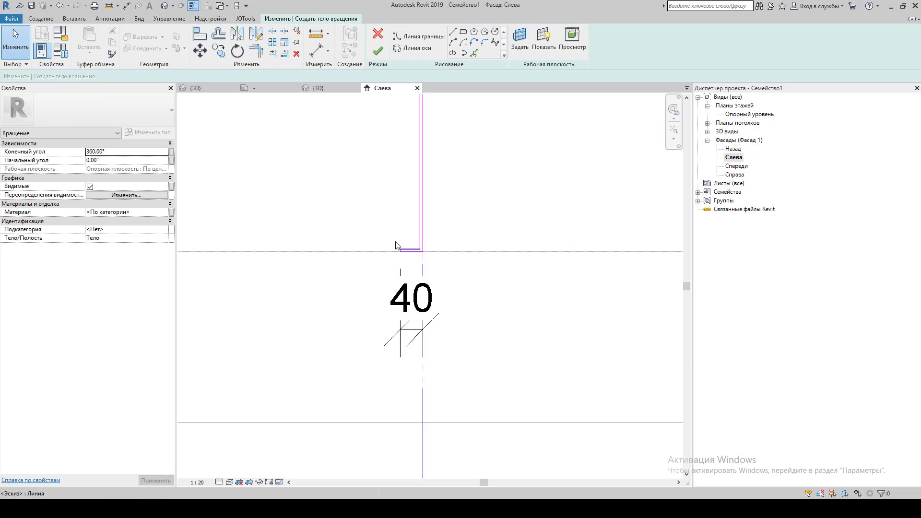
scroll(396, 246, "up", 2)
scroll(403, 304, "up", 2)
Label the dimension with new parameter 'Р основы' and set its value to 50.
left_click(423, 394)
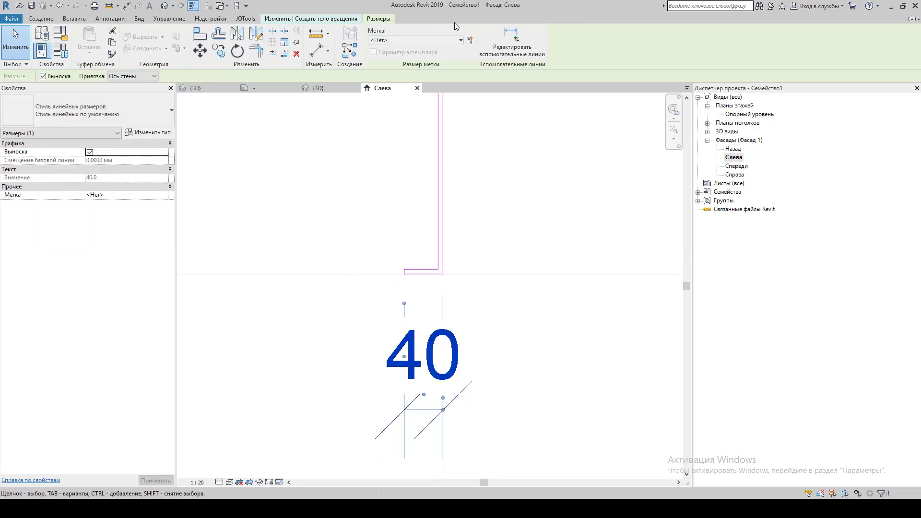
left_click(470, 41)
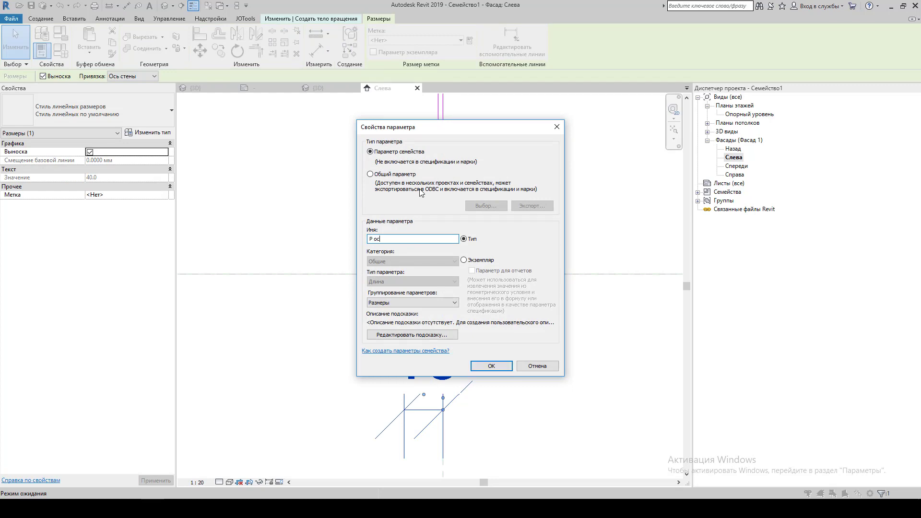
key("Return")
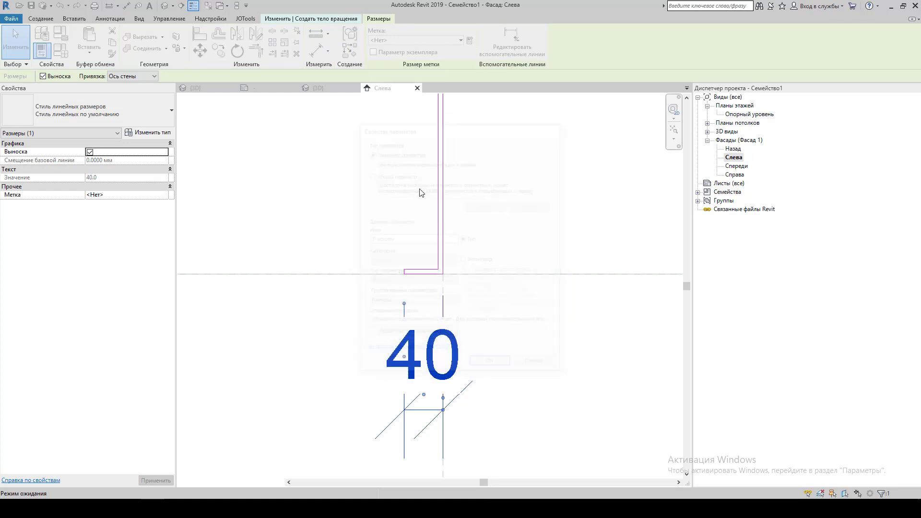
scroll(432, 182, "down", 3)
scroll(431, 287, "down", 1)
scroll(433, 370, "down", 2)
scroll(433, 370, "down", 2)
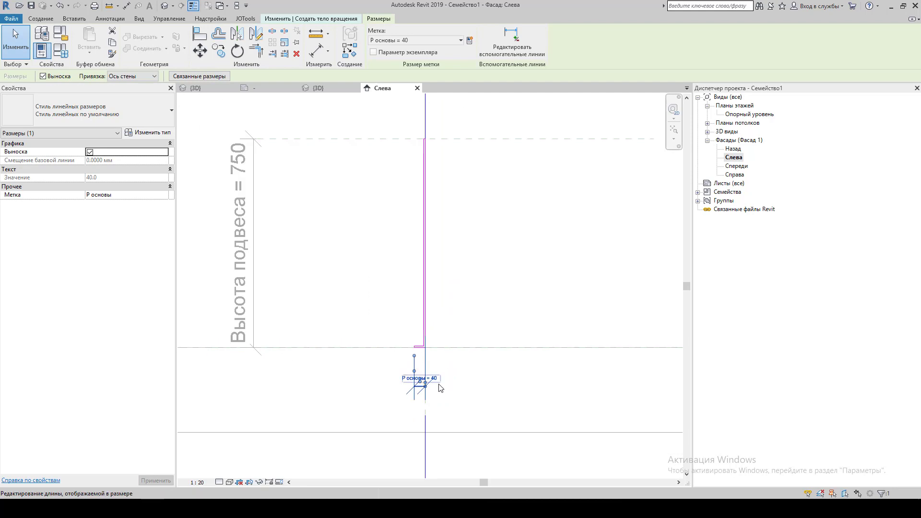
scroll(427, 376, "up", 3)
left_click(427, 377)
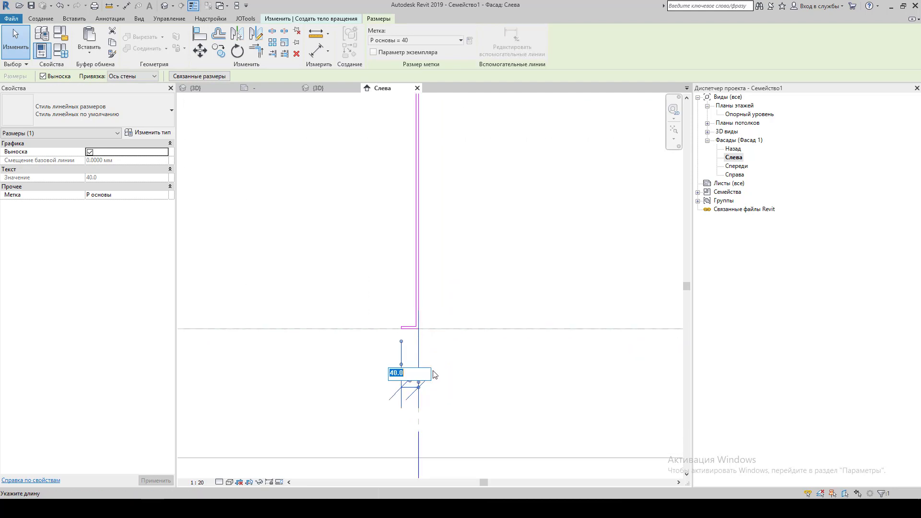
type("50")
key("Return")
Finish the revolve sketch to create the lamp solid.
left_click(482, 228)
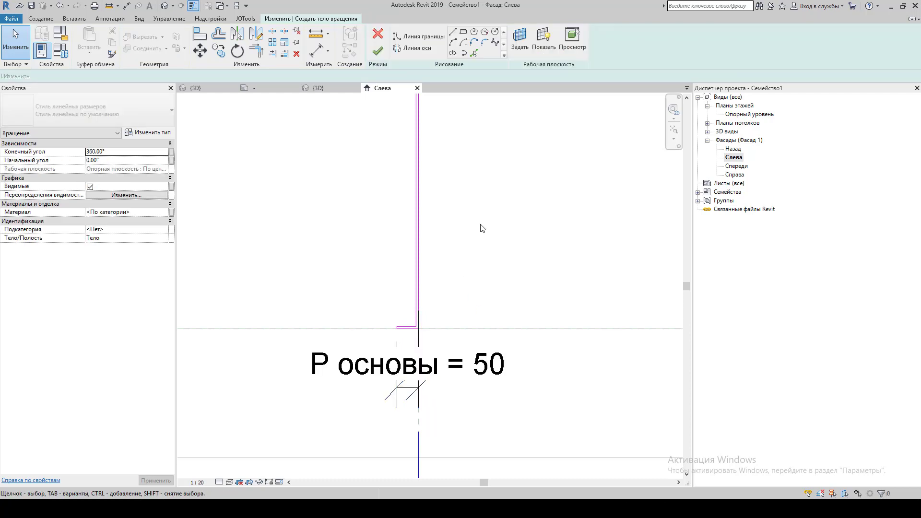
scroll(482, 227, "down", 3)
left_click(378, 50)
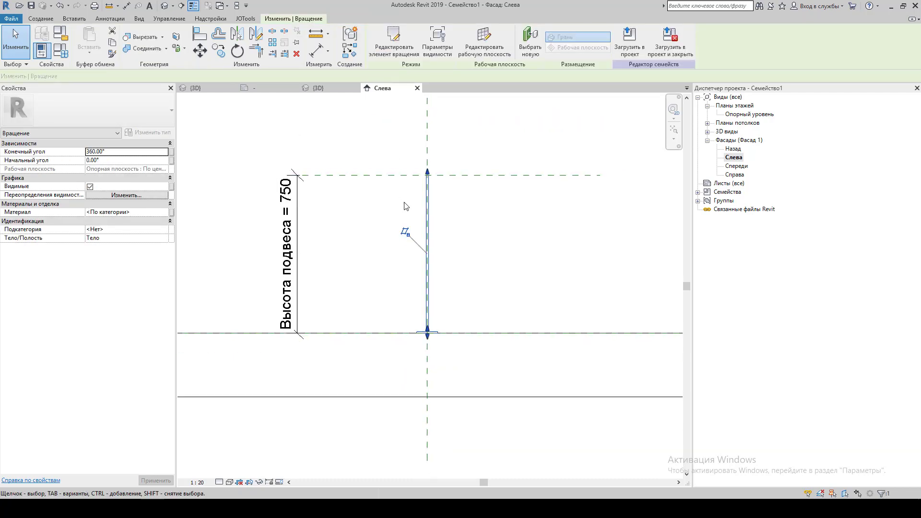
Flex the Высота подвеса dimension to 1000 and switch to the 3D view.
left_click(319, 216)
left_click(290, 250)
left_click(291, 248)
type("1000")
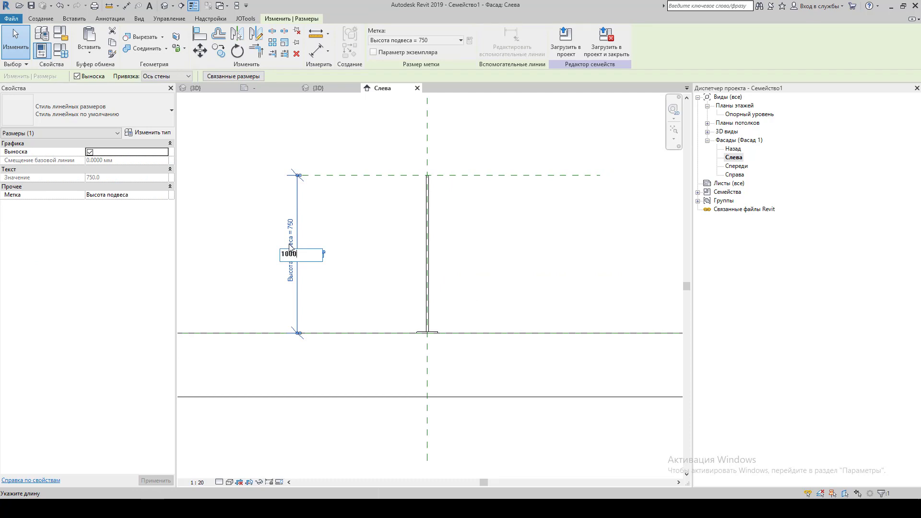
key("Return")
left_click(313, 420)
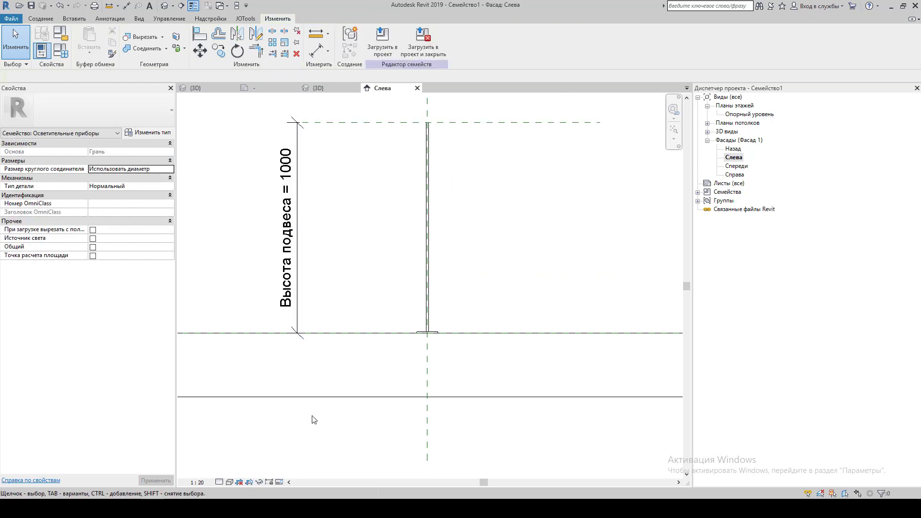
left_click(161, 7)
Orbit the revolved lamp to inspect it in 3D.
middle_click_drag(507, 335, 445, 294, "shift")
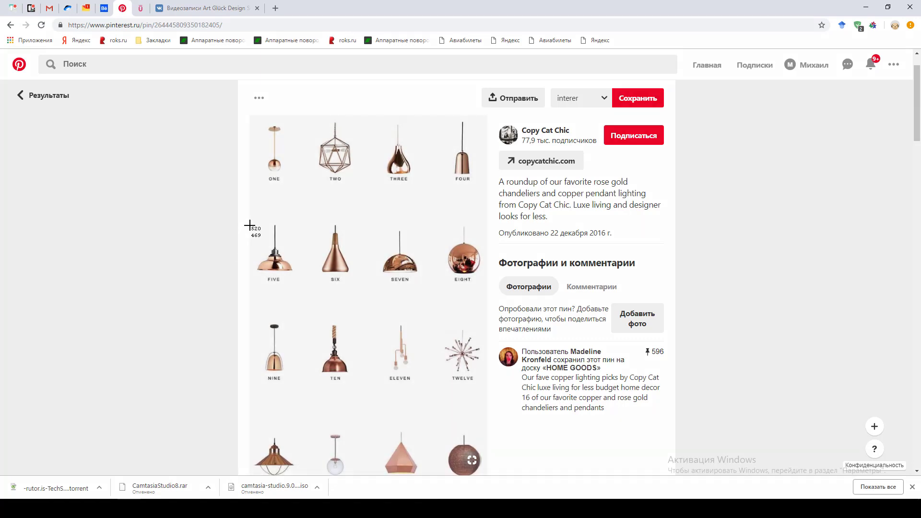
Capture a screenshot of lamp five, close the screenshot editor, and open the Слева elevation.
left_click_drag(251, 219, 298, 276)
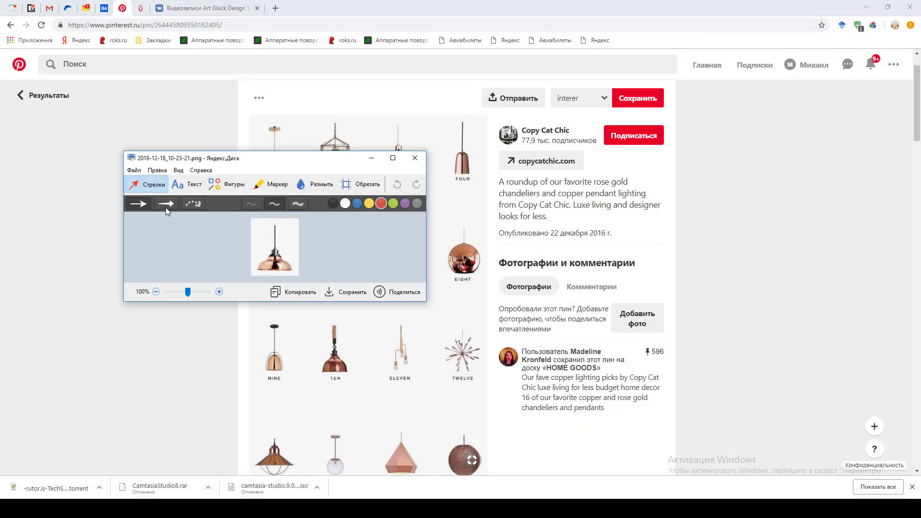
left_click(133, 170)
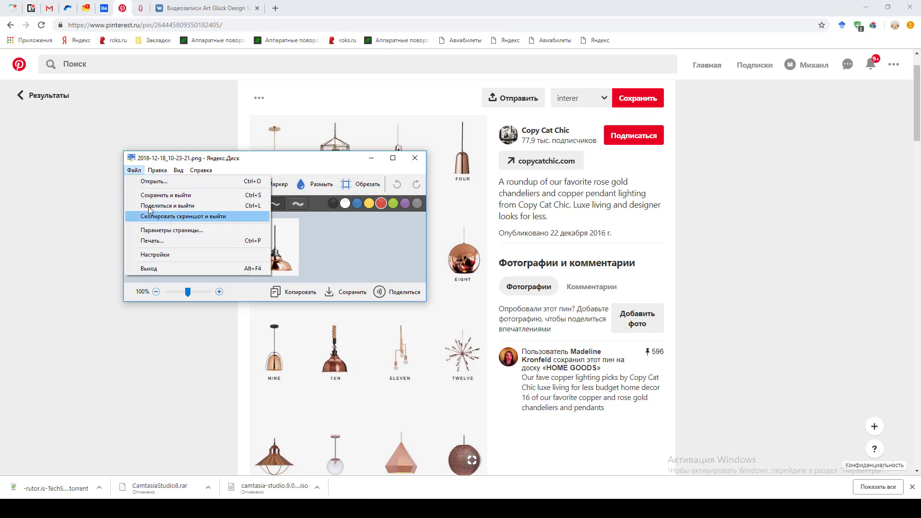
left_click(154, 195)
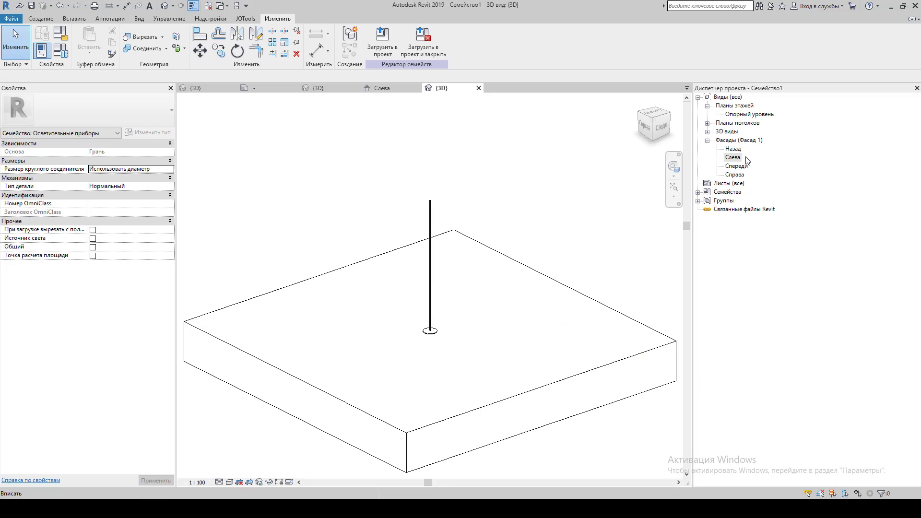
double_click(733, 157)
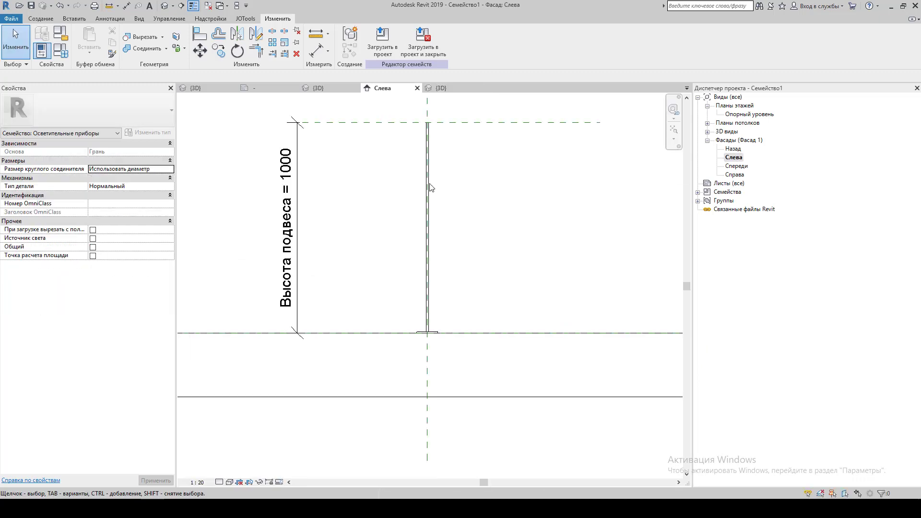
Insert the copper lamp screenshot into the Слева elevation beside the vertical reference plane.
middle_click_drag(429, 187, 408, 298)
middle_click_drag(457, 251, 423, 273)
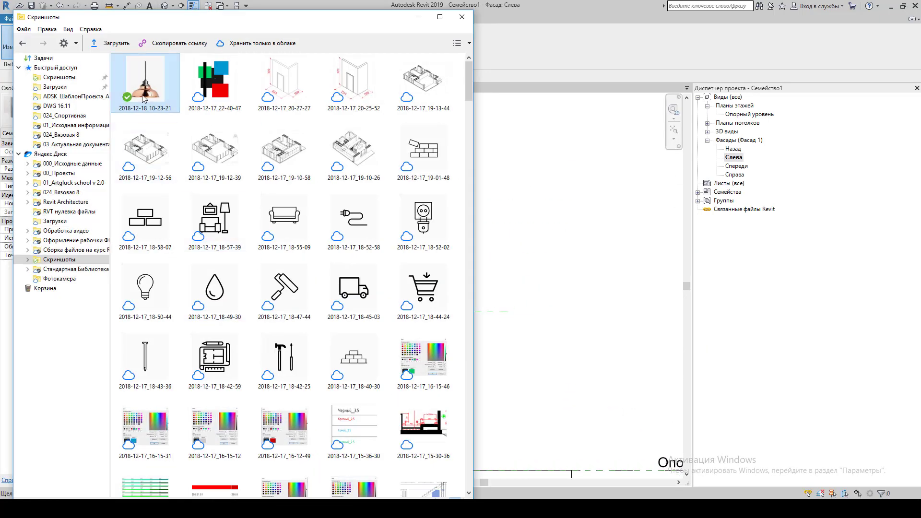
left_click_drag(143, 98, 556, 214)
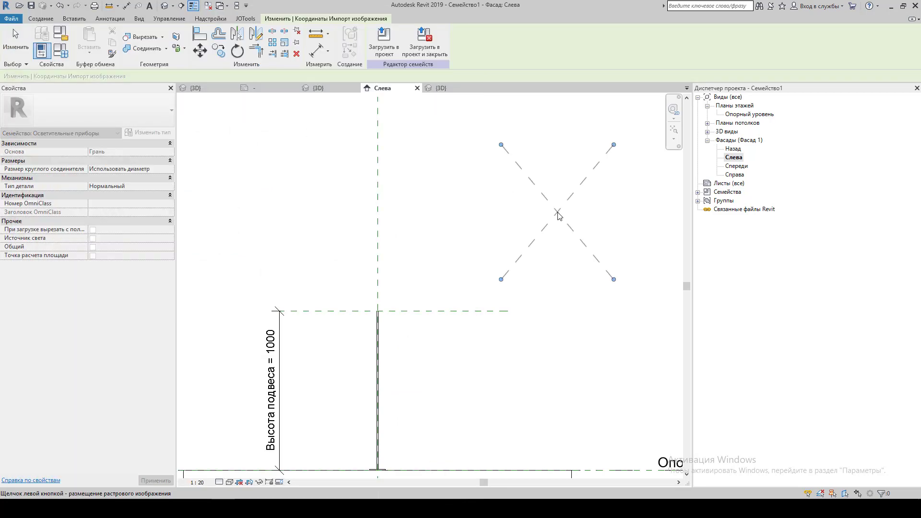
left_click(557, 215)
middle_click_drag(512, 231, 497, 253)
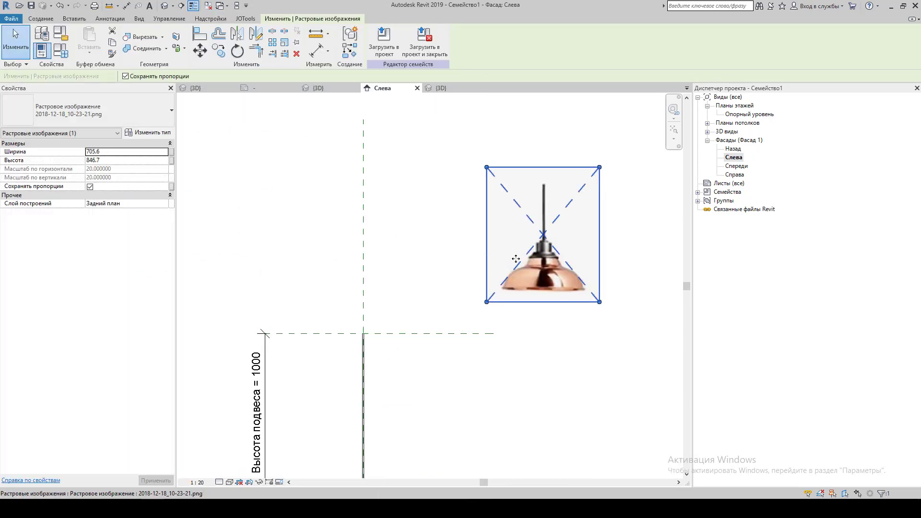
left_click_drag(516, 259, 440, 259)
scroll(480, 256, "up", 2)
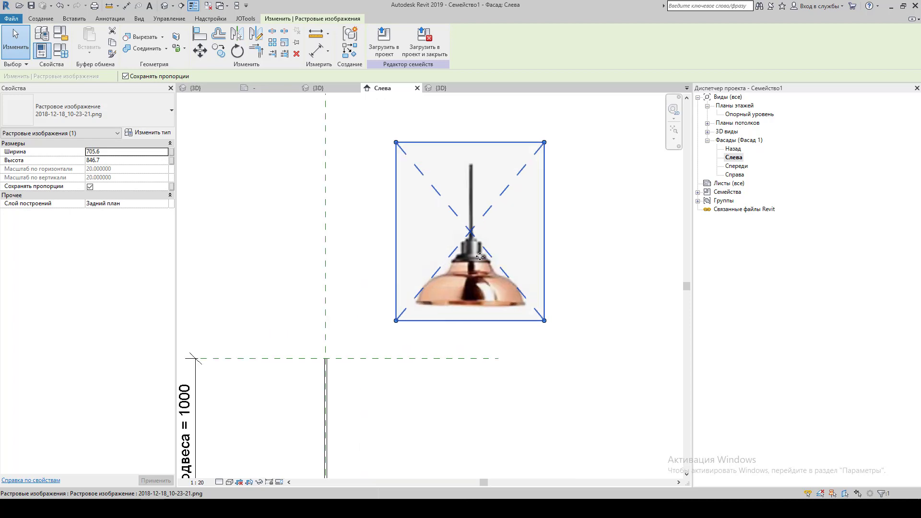
scroll(479, 256, "up", 1)
scroll(474, 252, "down", 1)
left_click_drag(449, 264, 405, 271)
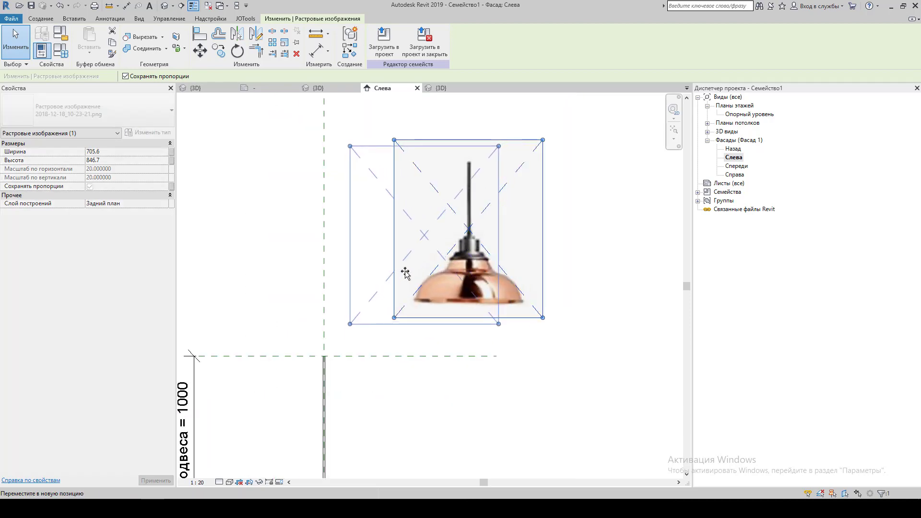
key("Escape")
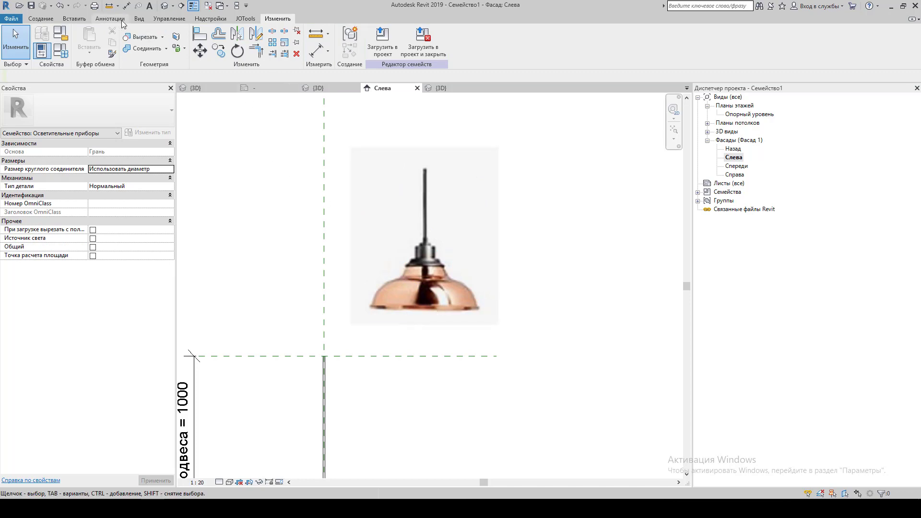
scroll(391, 306, "up", 2)
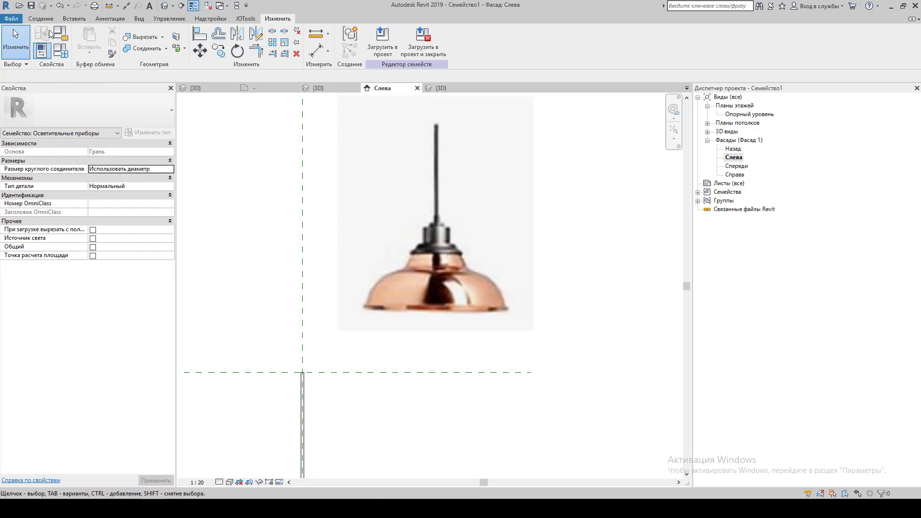
Draw a 300-long symbolic line just below the lamp image's rim as a scaling reference.
left_click(109, 18)
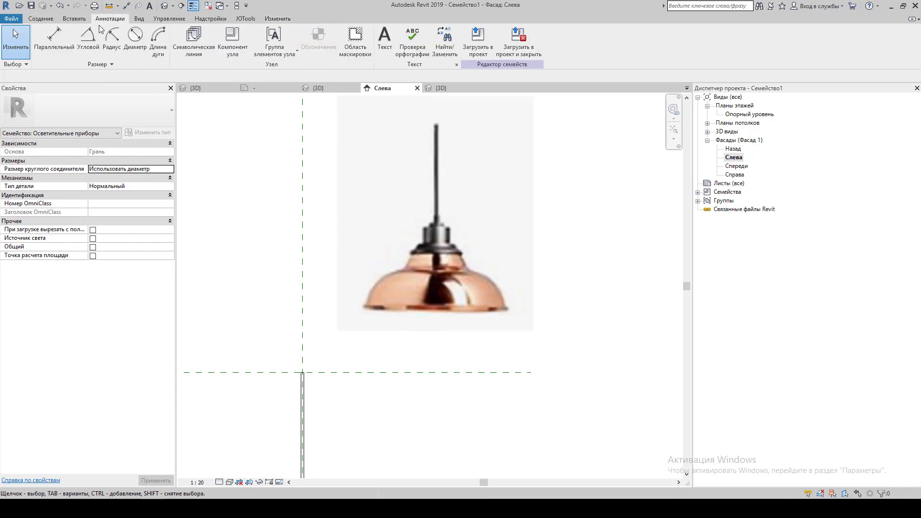
left_click(201, 44)
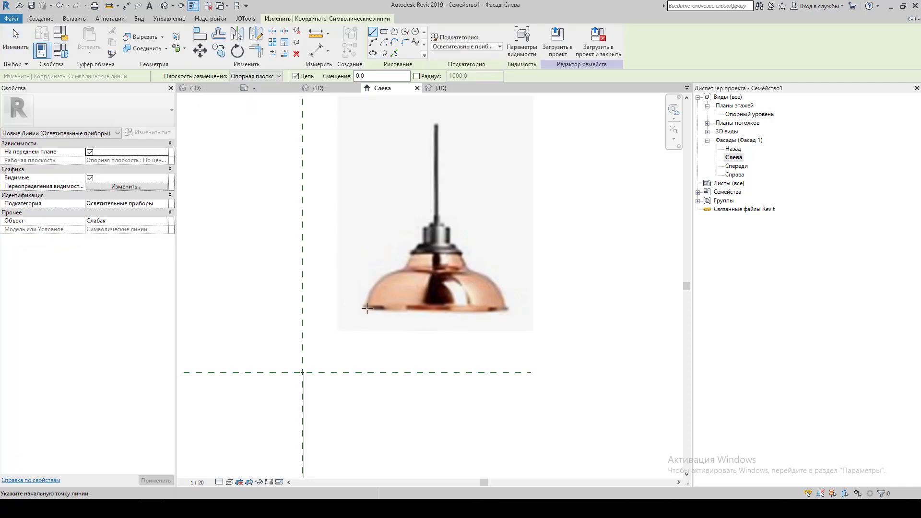
left_click(365, 308)
type("30")
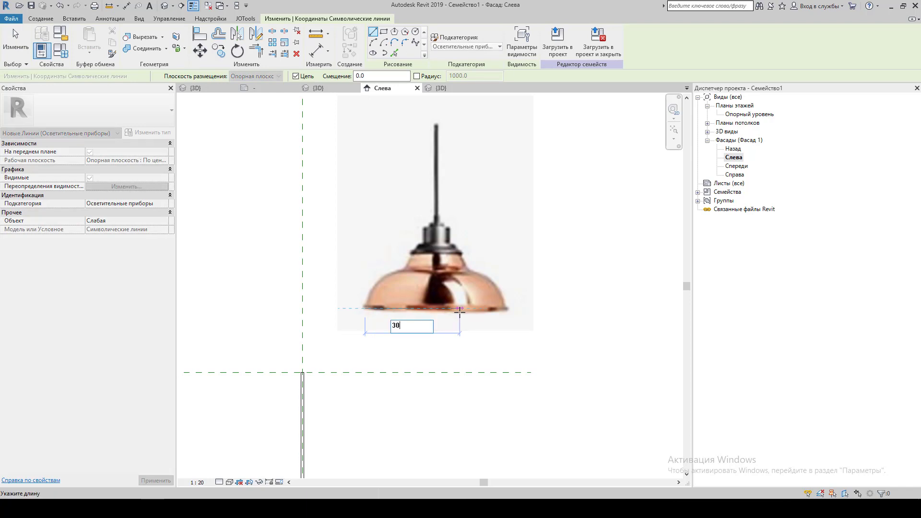
key("Return")
key("Escape")
key("Escape")
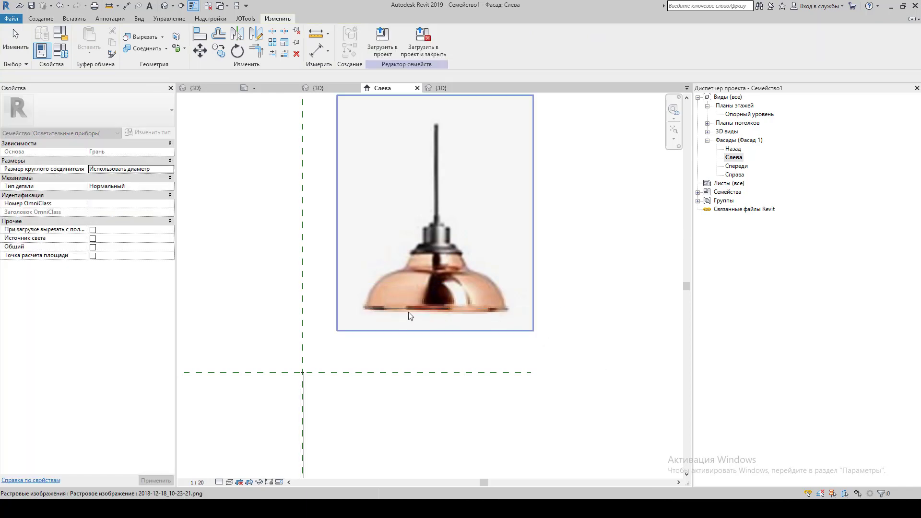
scroll(408, 312, "up", 3)
left_click_drag(396, 303, 397, 314)
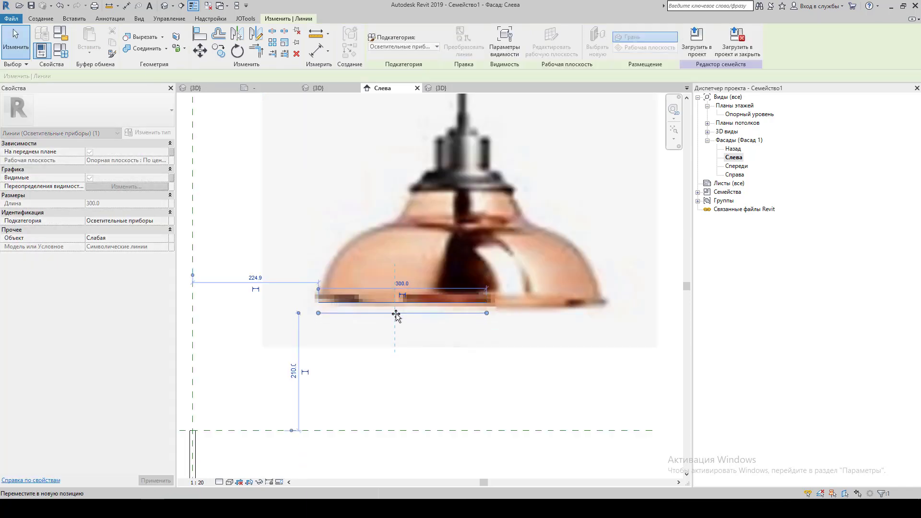
key("Escape")
left_click(394, 290)
scroll(394, 289, "down", 1)
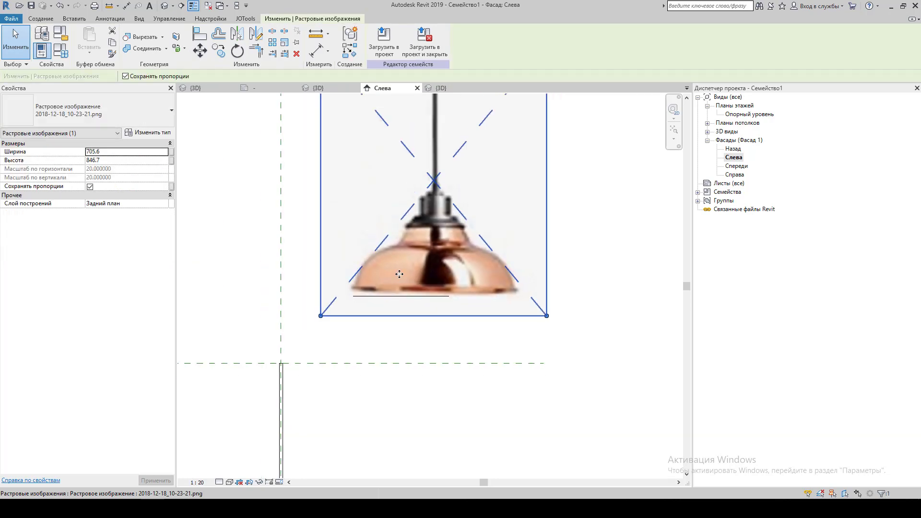
scroll(403, 300, "down", 1)
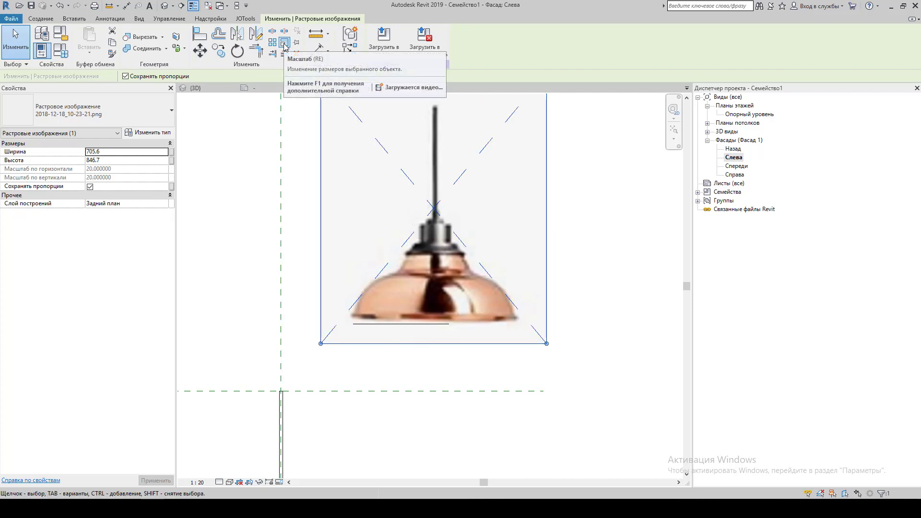
Scale the lamp image graphically so its rim width matches the 300 line.
left_click(284, 44)
scroll(352, 317, "up", 3)
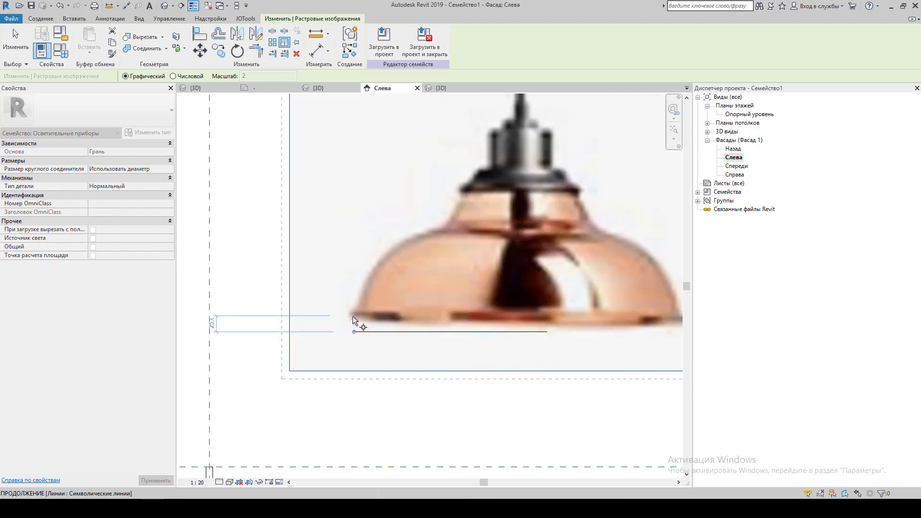
middle_click_drag(351, 315, 334, 316)
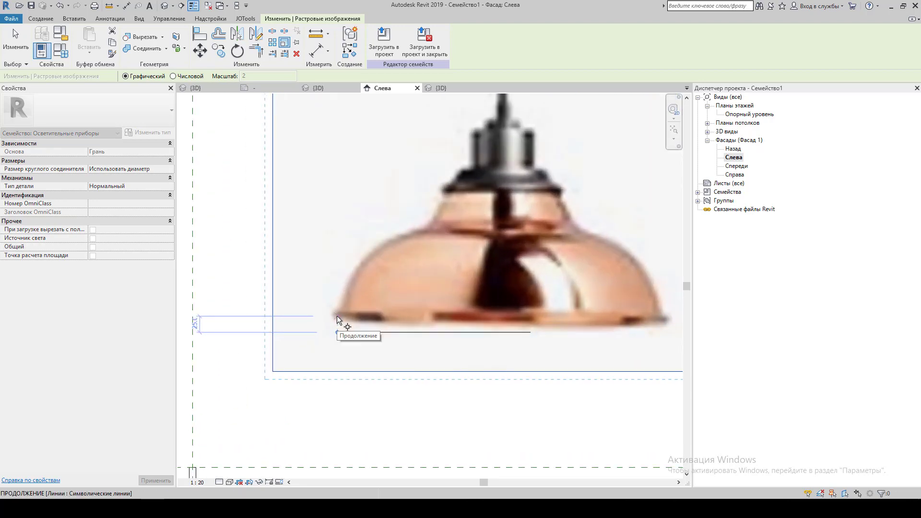
left_click(337, 316)
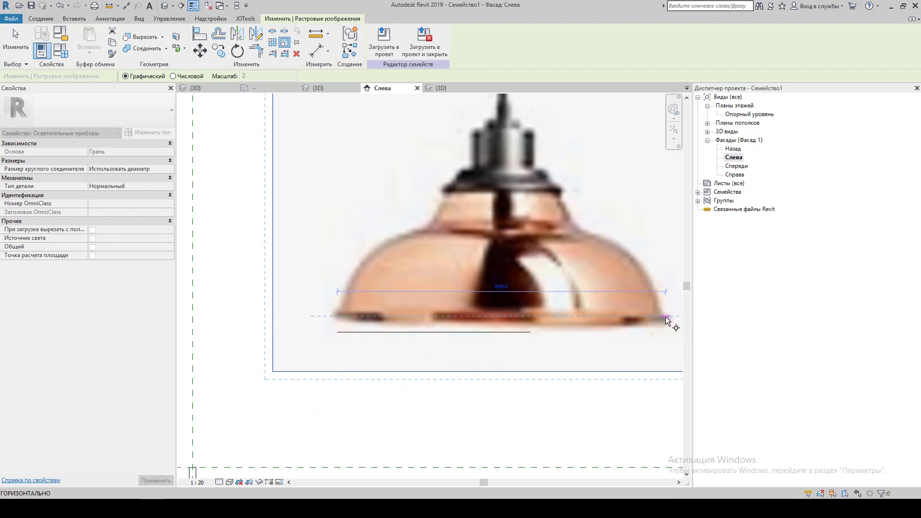
left_click(666, 317)
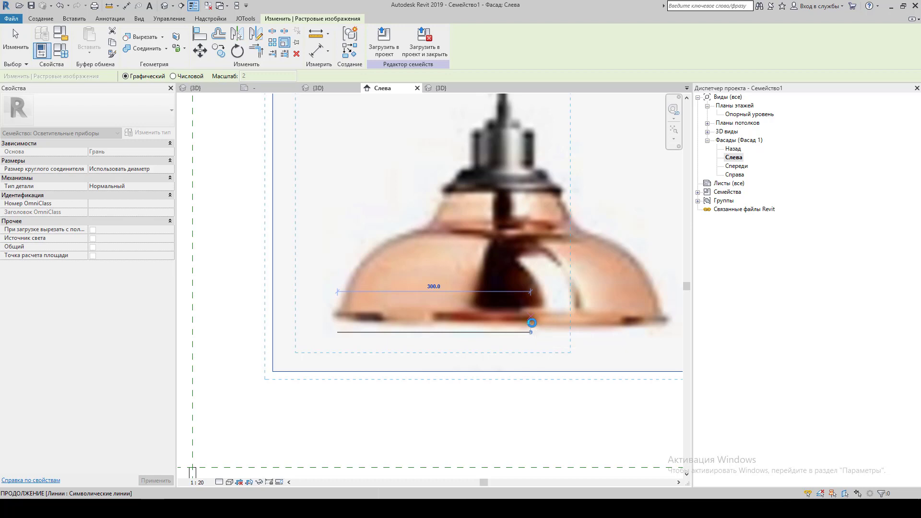
left_click(532, 321)
scroll(532, 320, "down", 2)
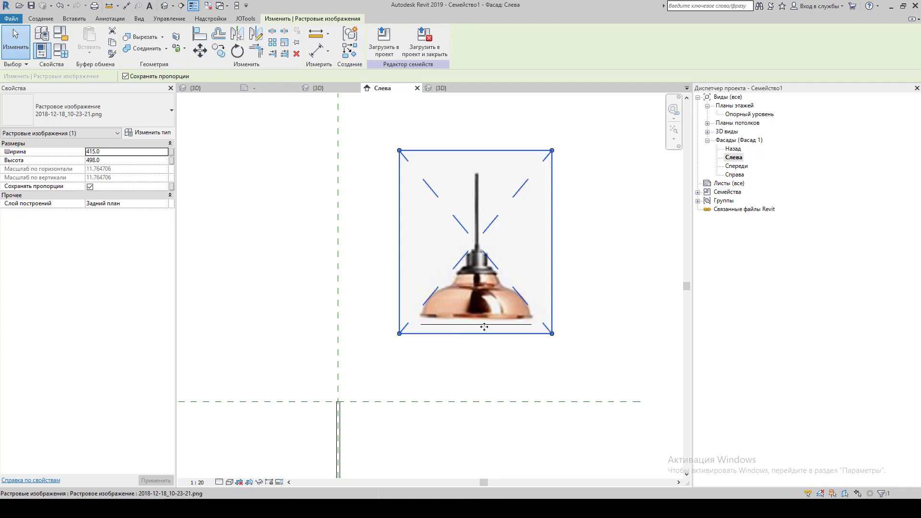
key("Escape")
Move the scaled lamp image down-left toward the centre plane.
left_click(484, 324)
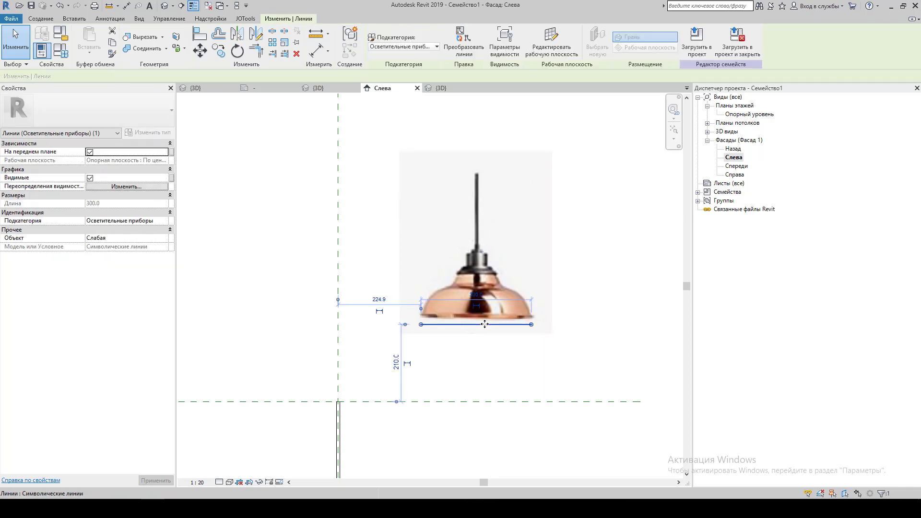
key("Escape")
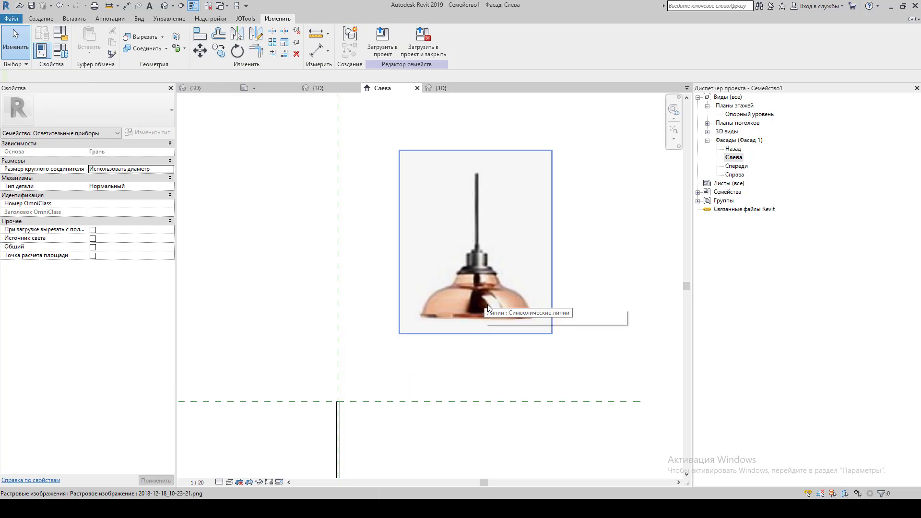
left_click(488, 307)
left_click_drag(450, 291, 418, 326)
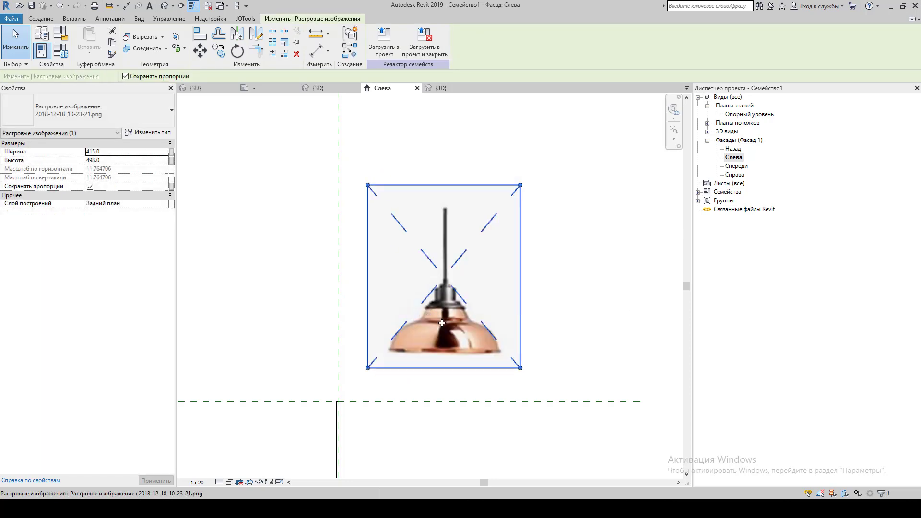
key("Escape")
Rotate the lamp image 180° (RO) to turn it upside down.
left_click(514, 213)
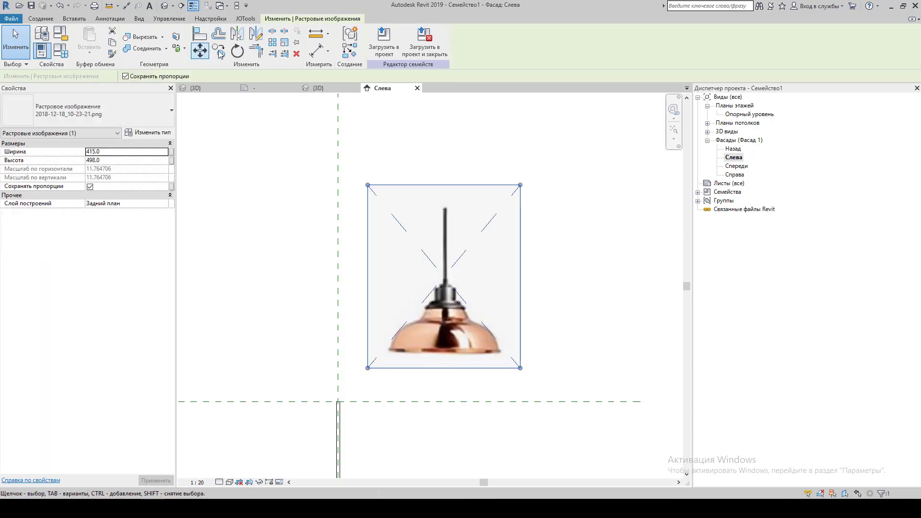
key("r")
key("o")
left_click(565, 278)
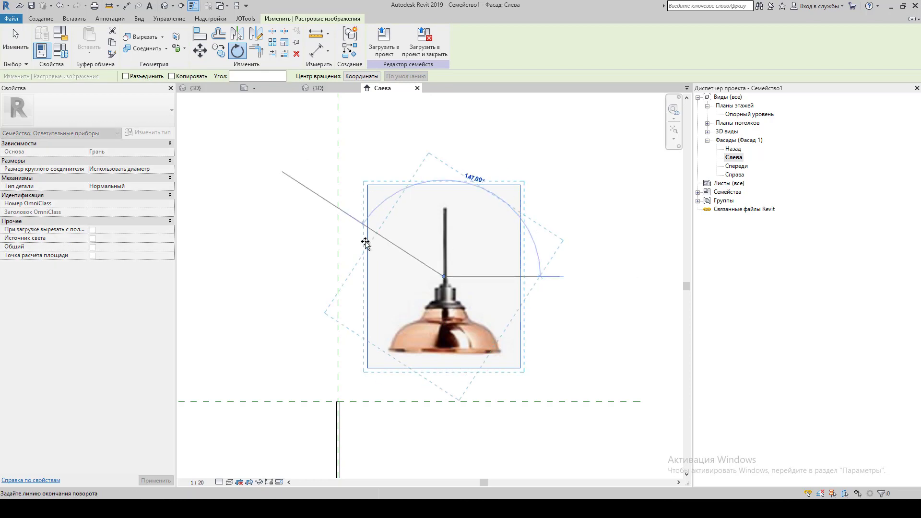
left_click(290, 283)
Move the image so the lamp stem is centred on the vertical reference plane.
left_click_drag(386, 316, 331, 408)
scroll(331, 408, "up", 3)
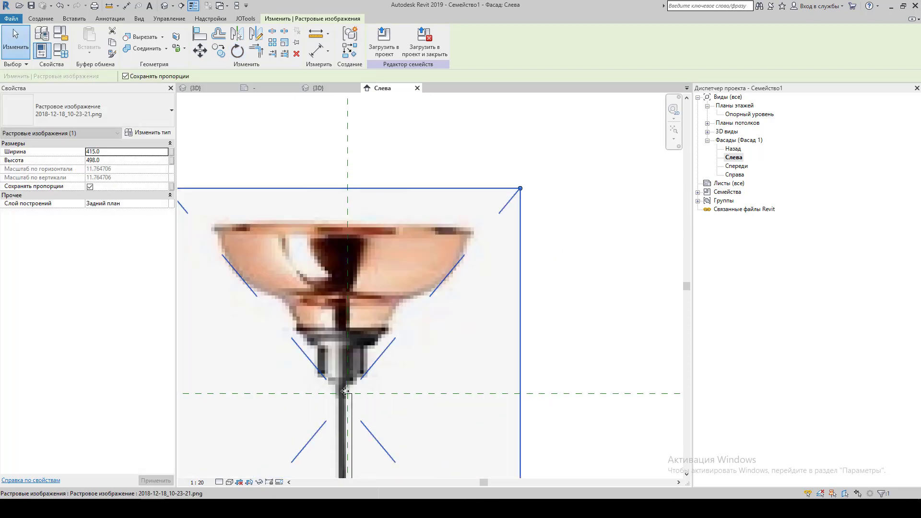
scroll(338, 370, "up", 3)
scroll(350, 381, "up", 1)
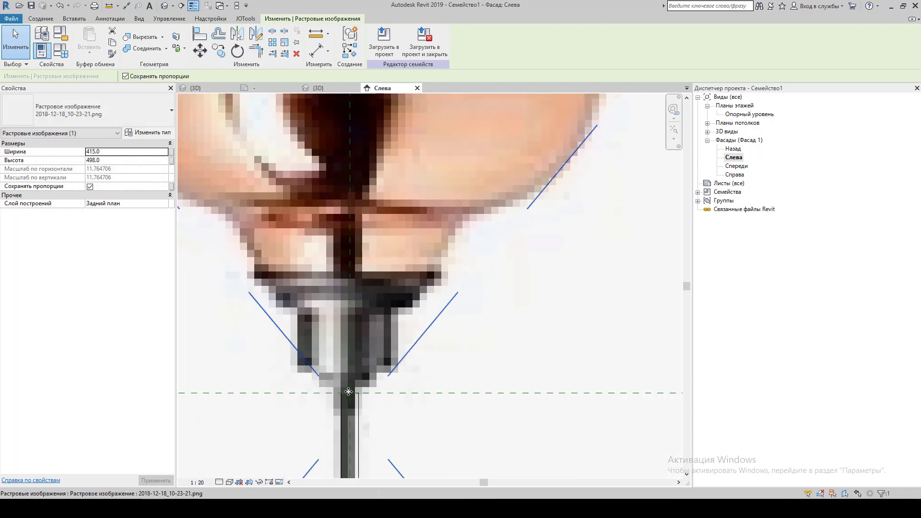
scroll(348, 389, "up", 1)
left_click_drag(347, 389, 354, 389)
key("Escape")
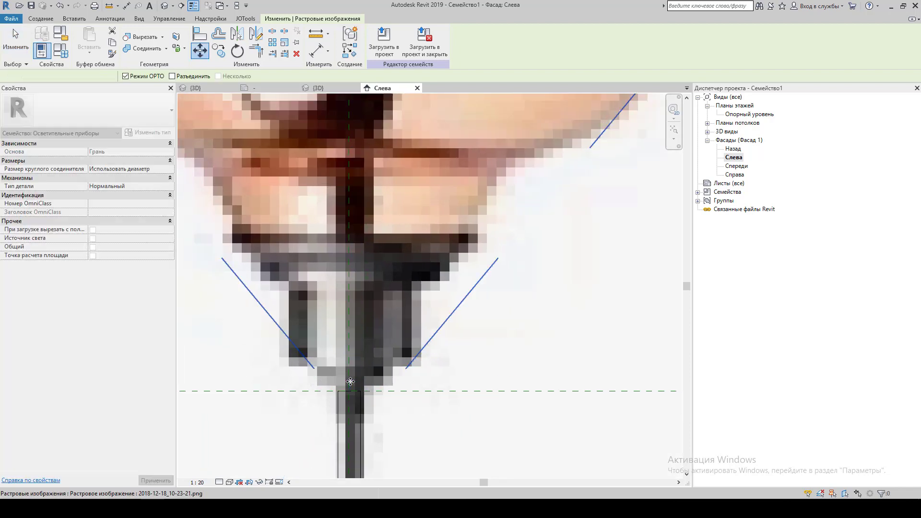
scroll(353, 373, "down", 3)
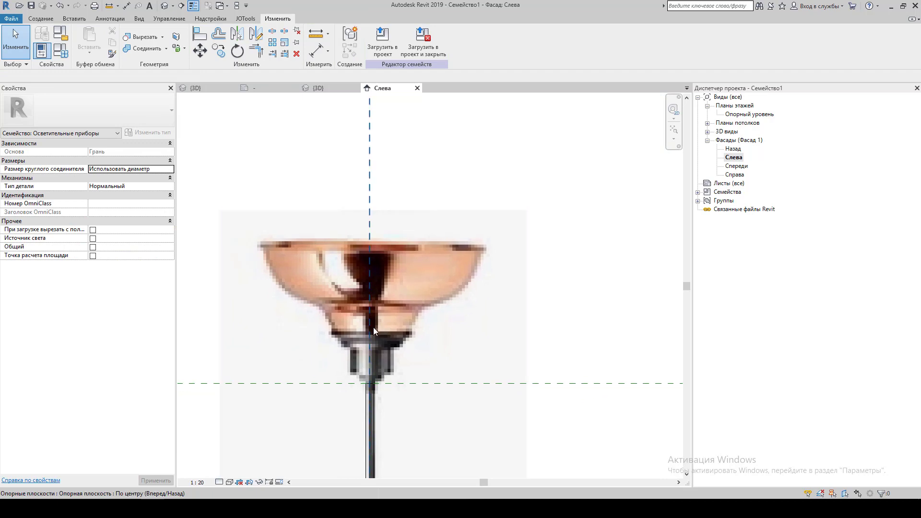
left_click(41, 18)
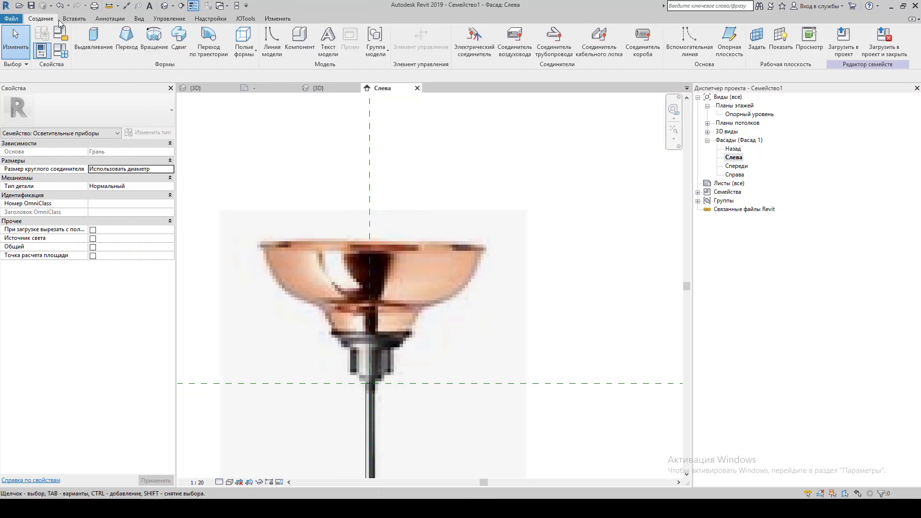
Start a revolve and draw boundary lines from the stem base up the stem side.
left_click(155, 51)
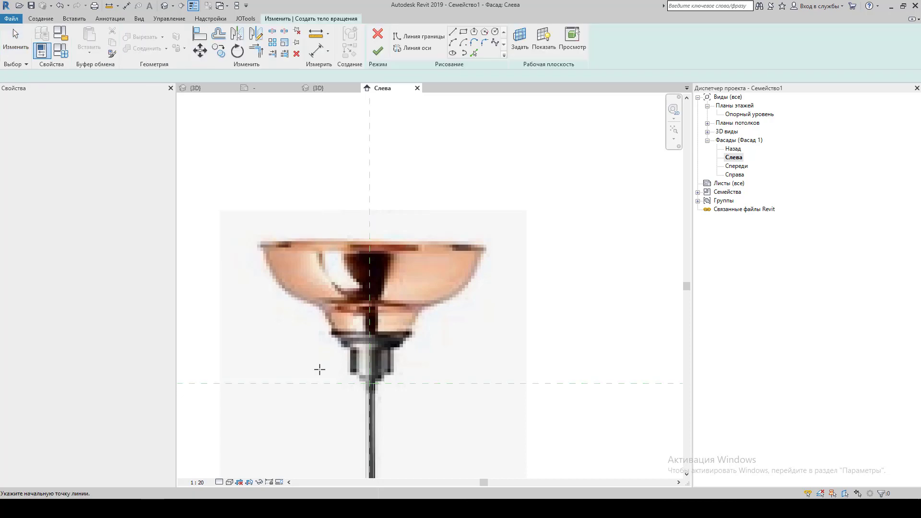
scroll(352, 389, "up", 2)
scroll(378, 381, "up", 3)
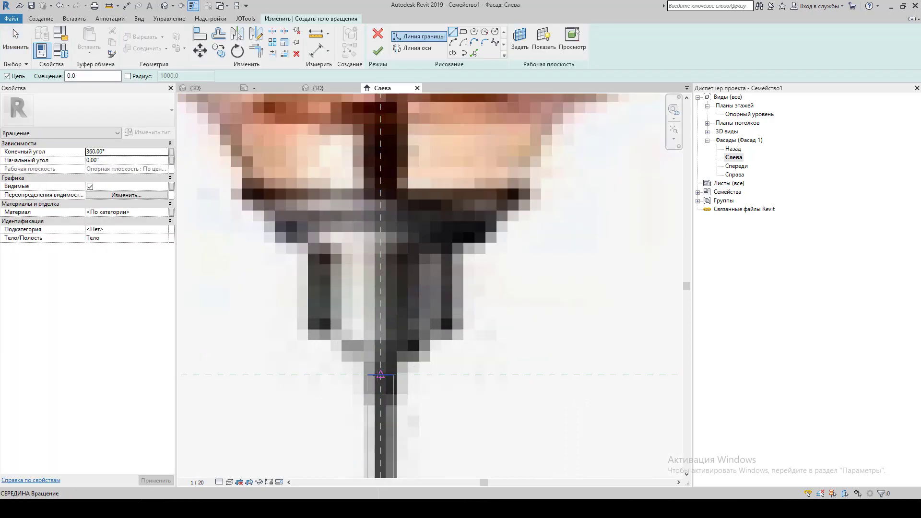
scroll(375, 384, "up", 2)
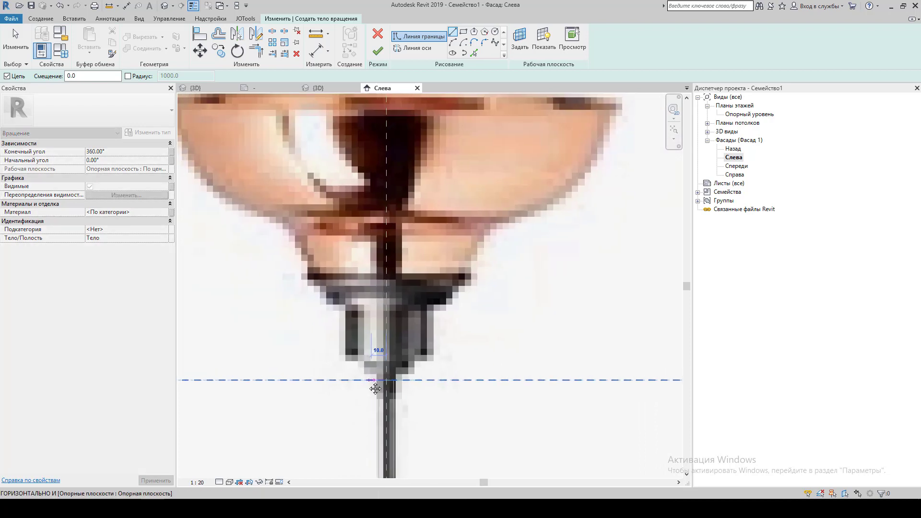
left_click(372, 380)
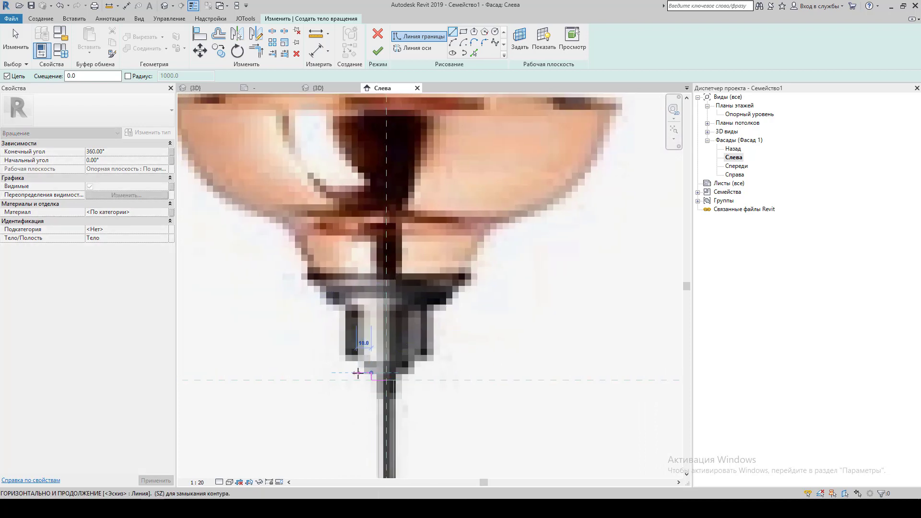
left_click(358, 373)
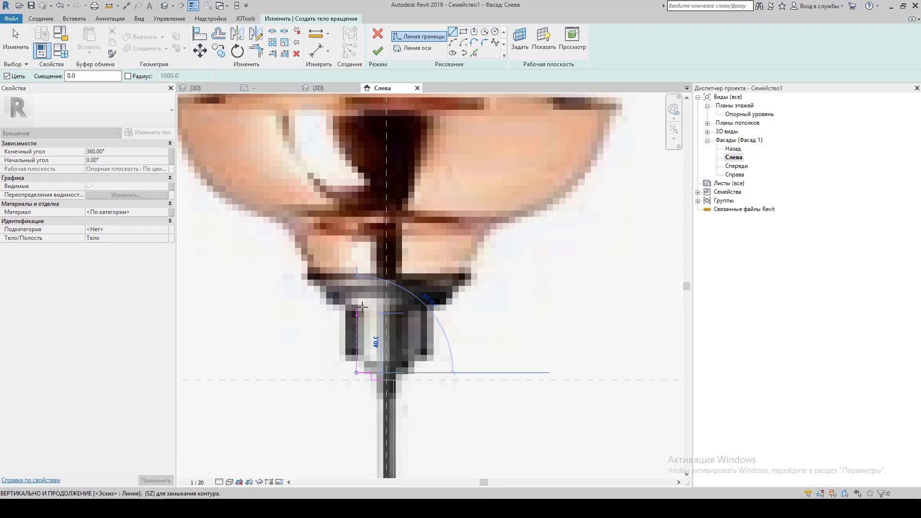
left_click(357, 303)
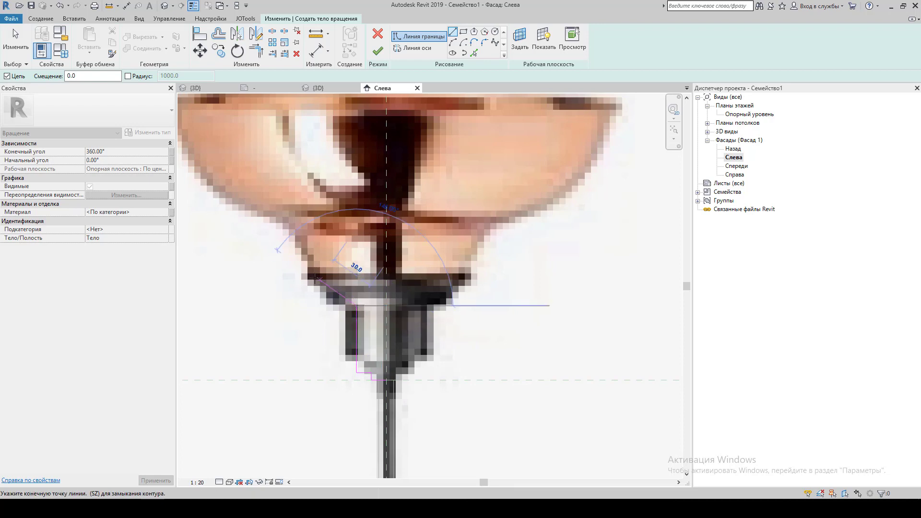
scroll(335, 284, "down", 1)
scroll(350, 288, "down", 1)
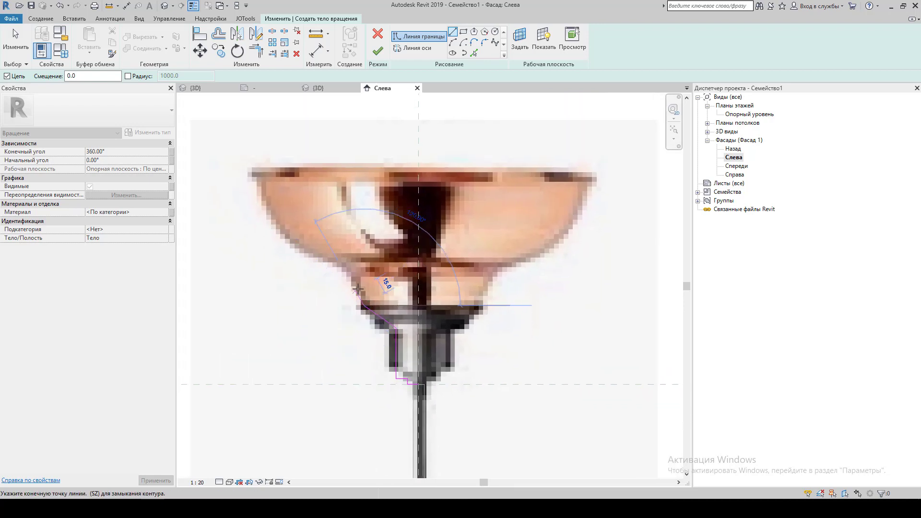
left_click(355, 271)
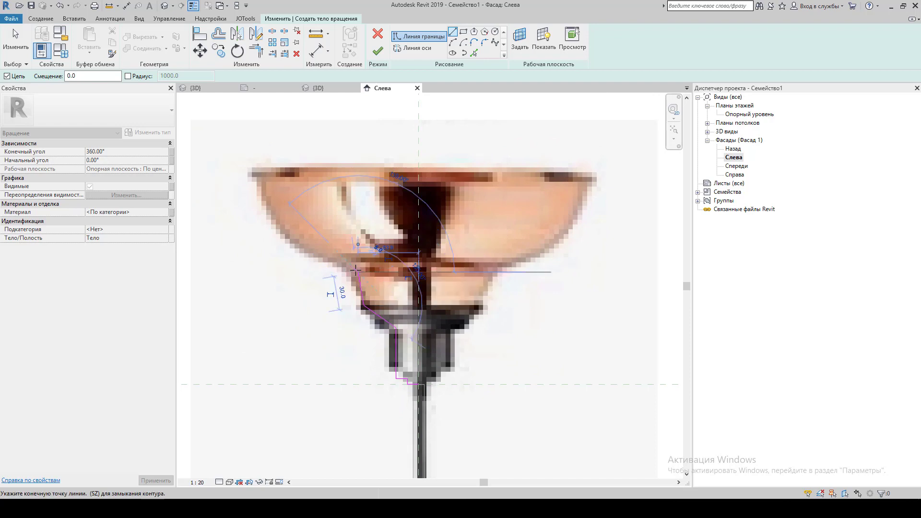
key("Escape")
key("Escape")
Add a straight line from the profile's end up to the shade rim.
scroll(369, 307, "up", 2)
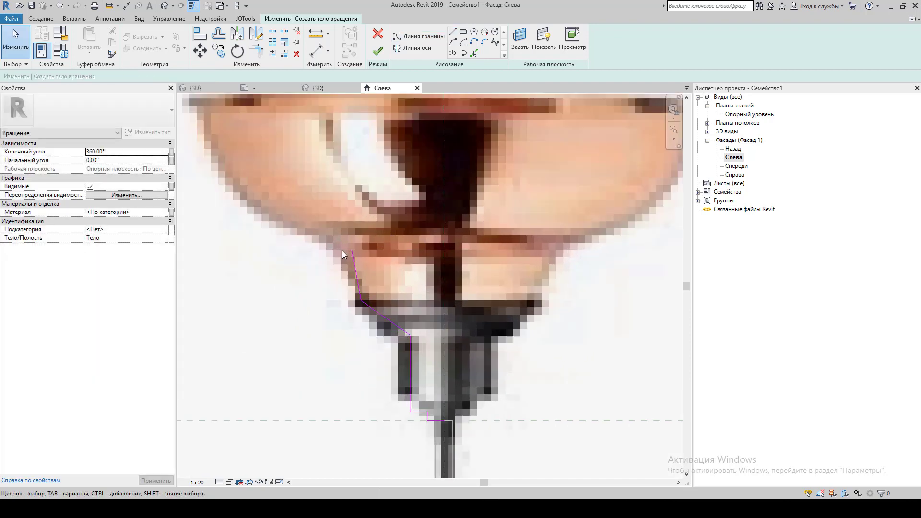
scroll(350, 254, "down", 1)
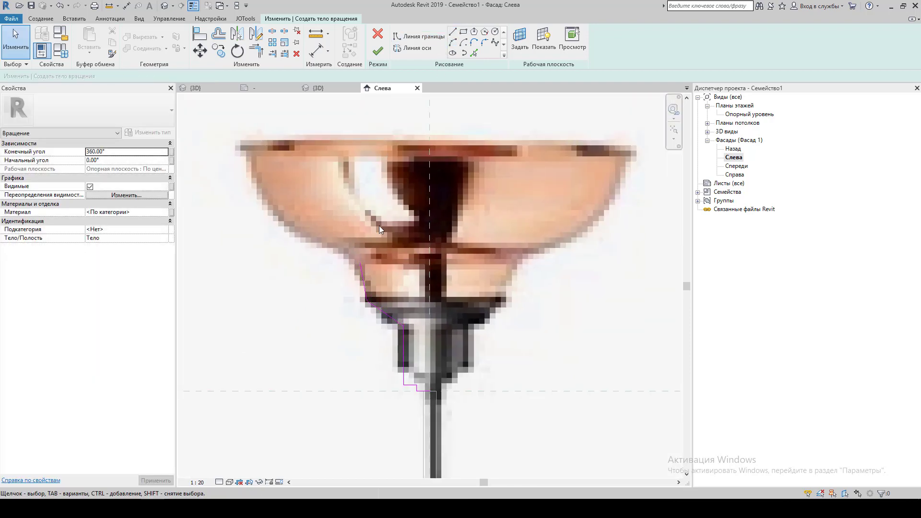
left_click(417, 36)
left_click(359, 263)
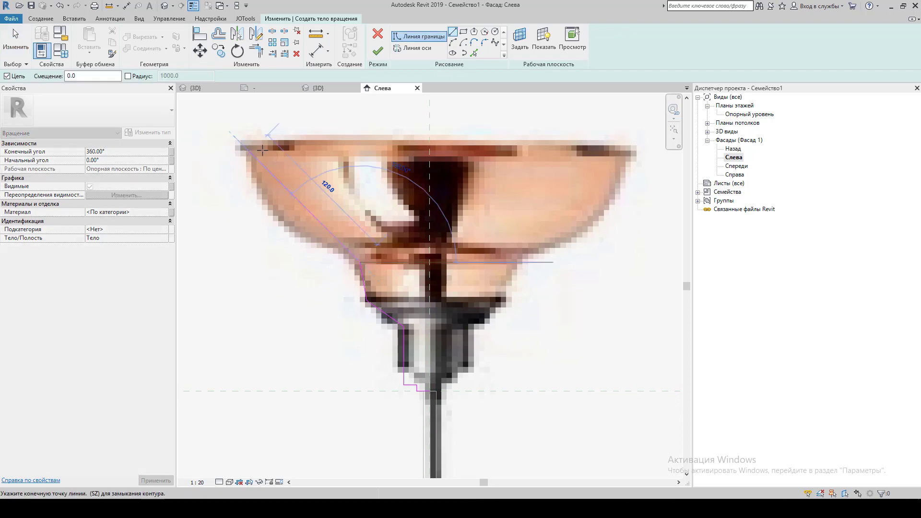
left_click(251, 153)
key("Escape")
key("Escape")
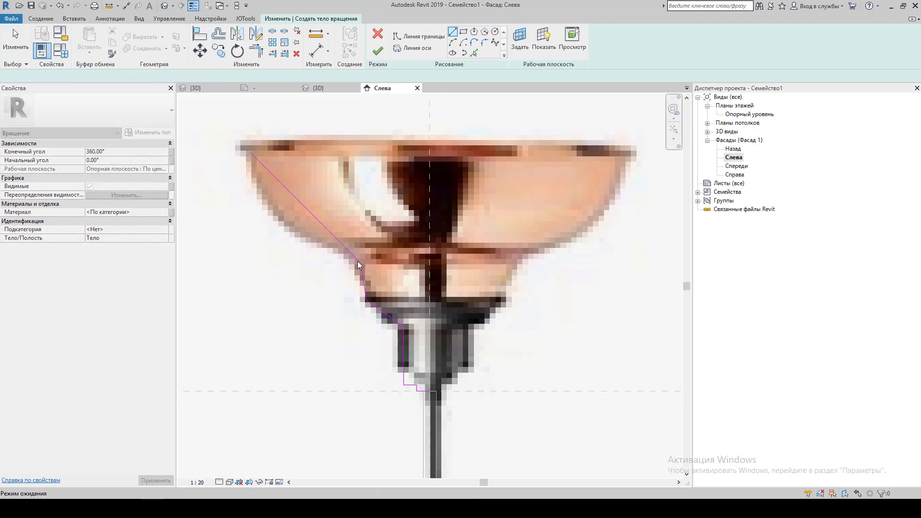
scroll(358, 261, "down", 2)
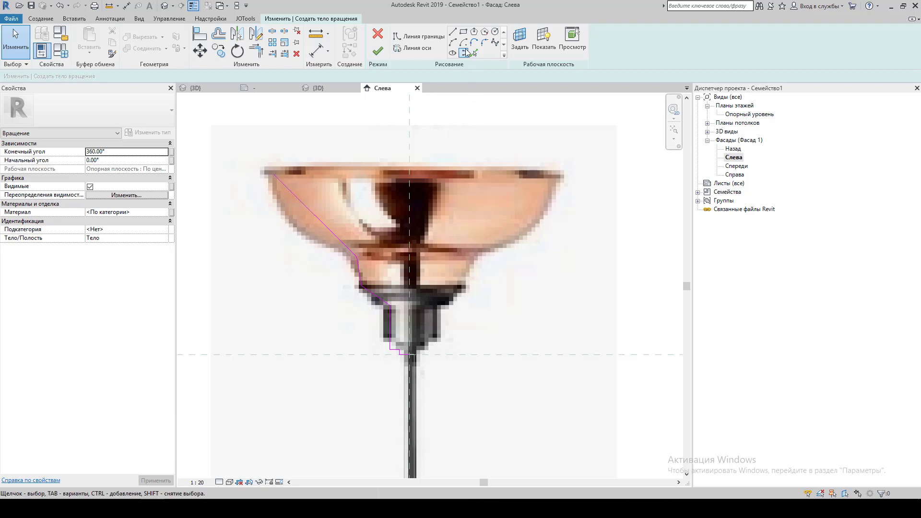
Trace the shade curve with two start-end-radius arcs and delete the leftover diagonal line.
left_click(453, 43)
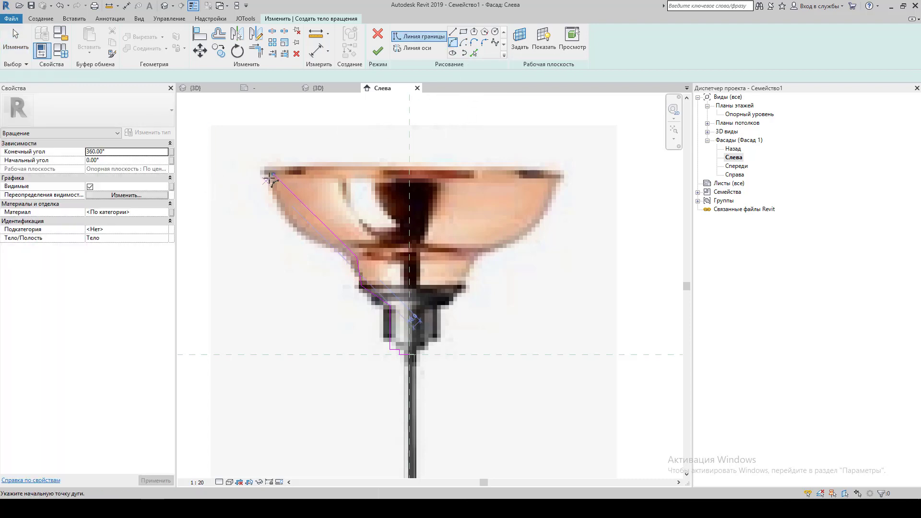
left_click(270, 176)
left_click(266, 161)
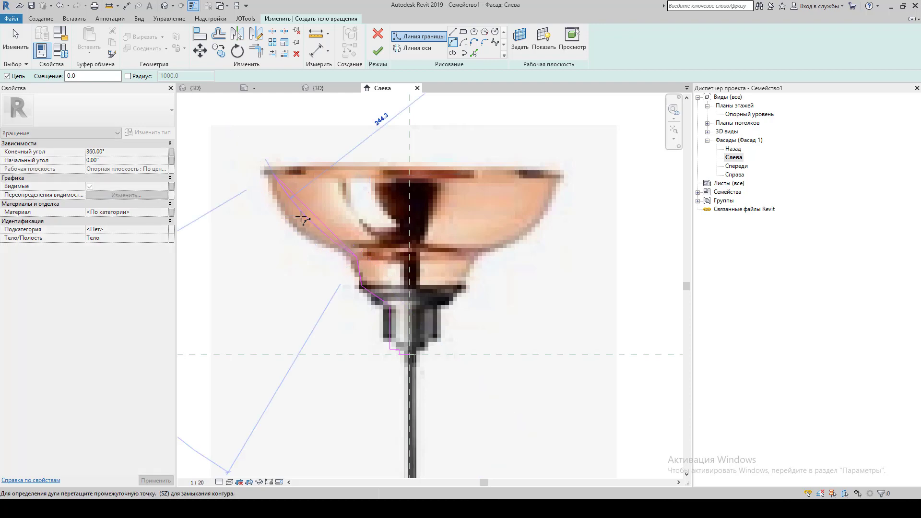
left_click(308, 227)
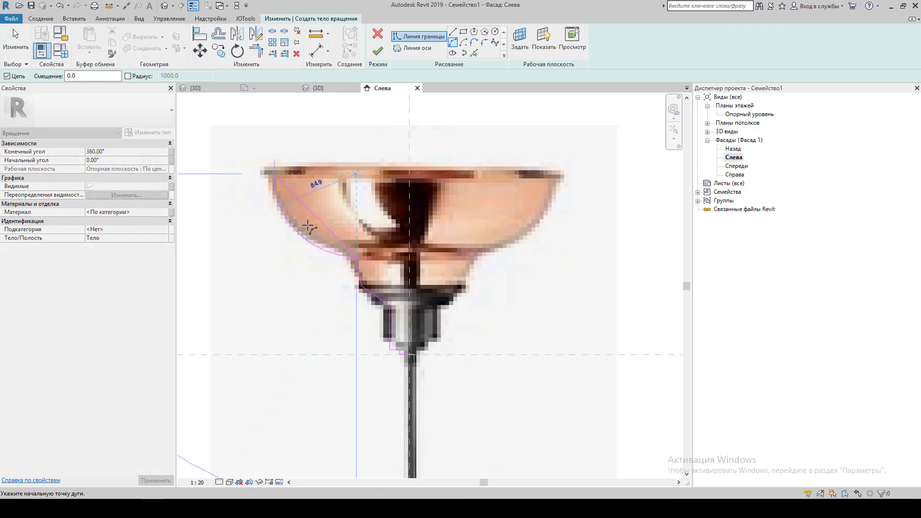
left_click(275, 175)
scroll(340, 277, "up", 2)
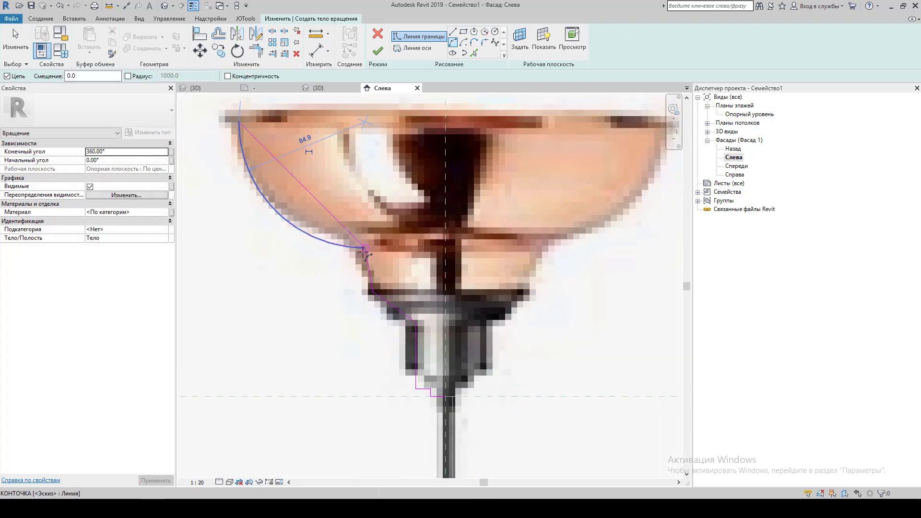
left_click(364, 249)
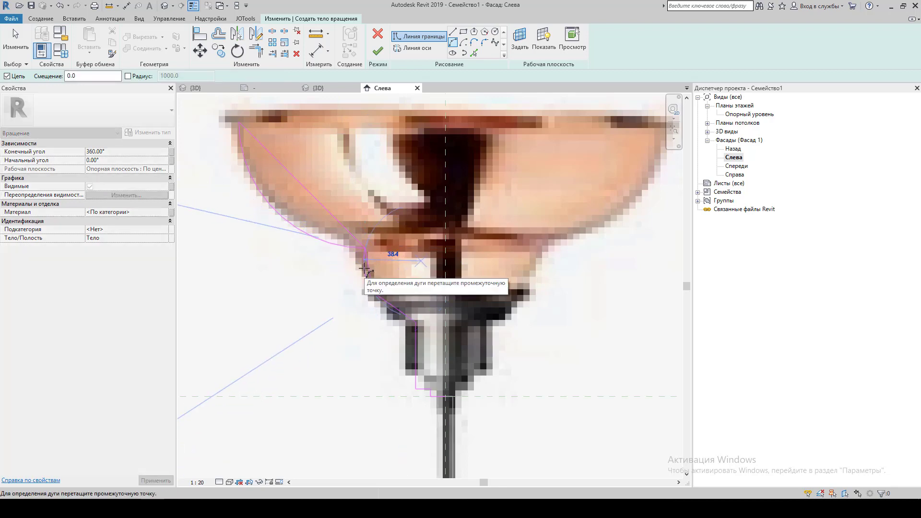
scroll(364, 268, "down", 1)
key("Escape")
key("Escape")
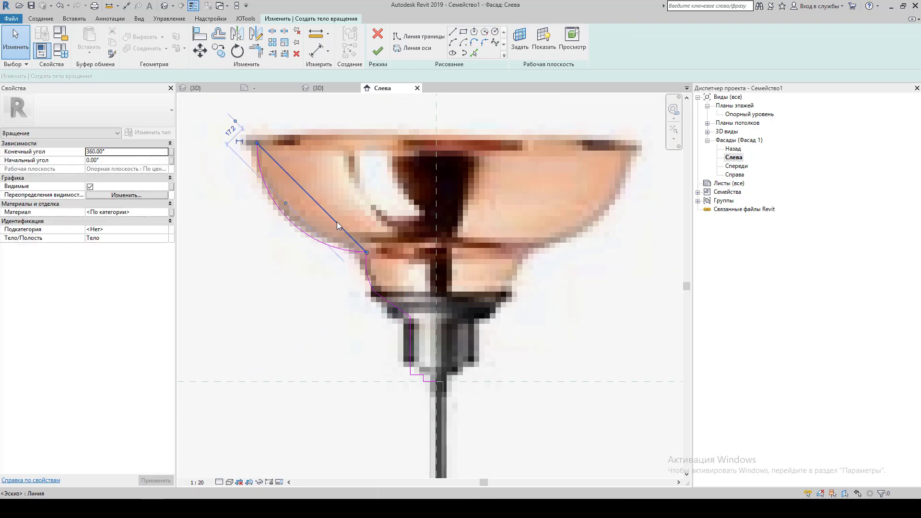
key("Delete")
scroll(386, 298, "down", 1)
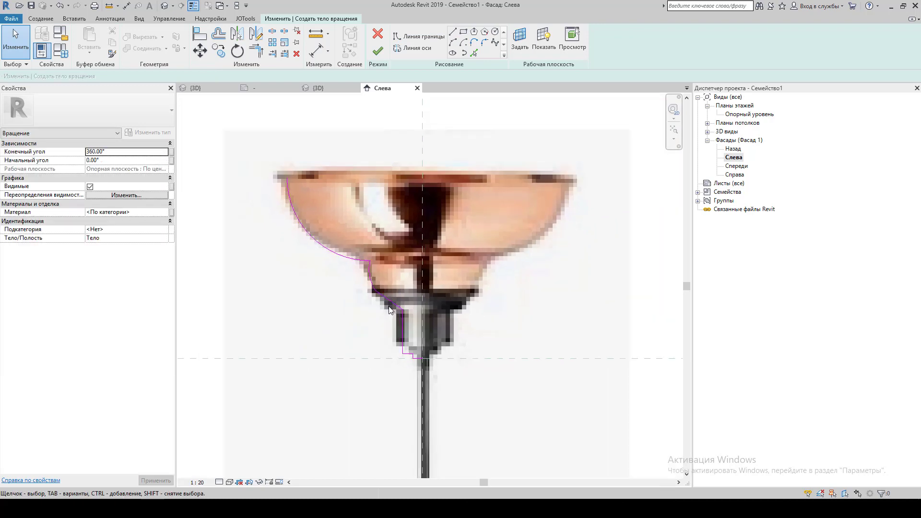
scroll(414, 337, "up", 1)
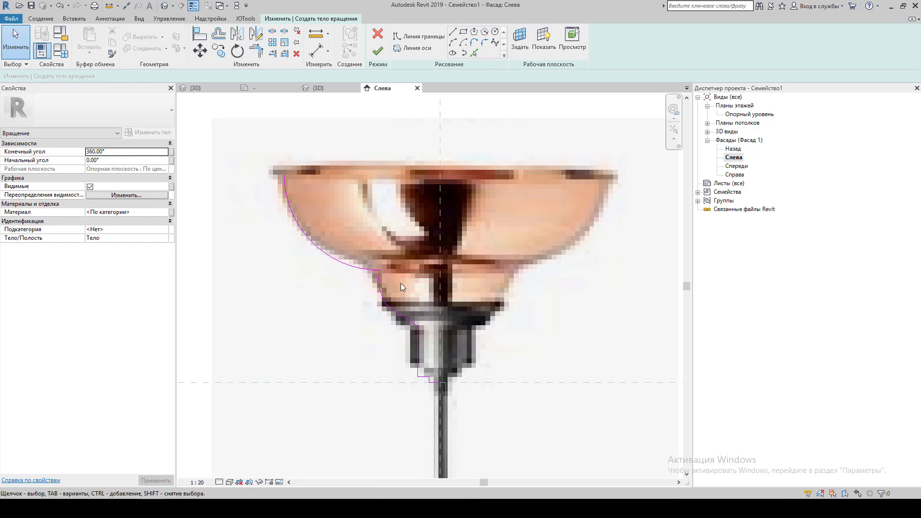
Offset-copy the whole connected lamp outline chain by 5.0 for wall thickness.
left_click(219, 37)
type("5")
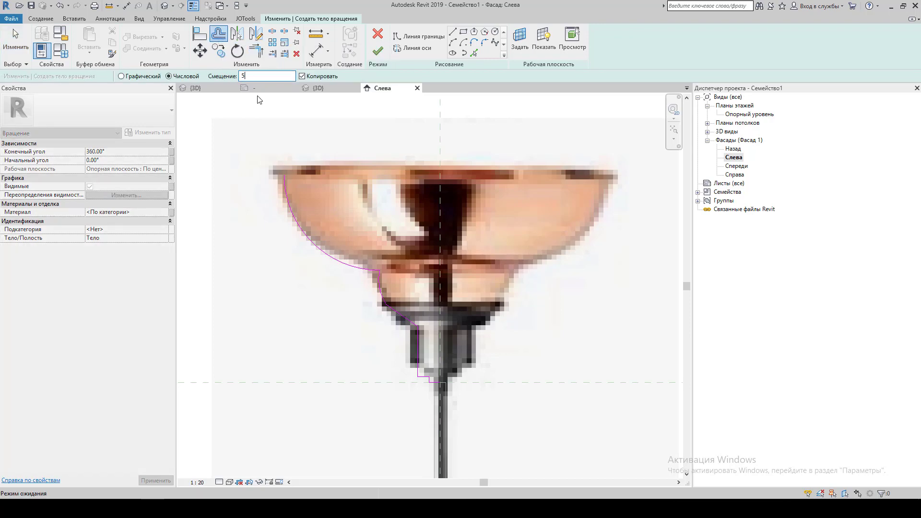
key("Return")
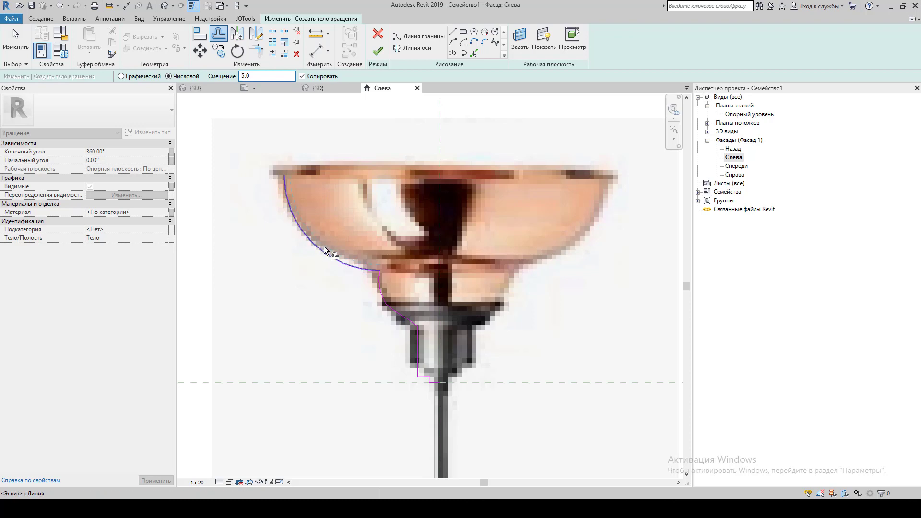
scroll(325, 251, "up", 1)
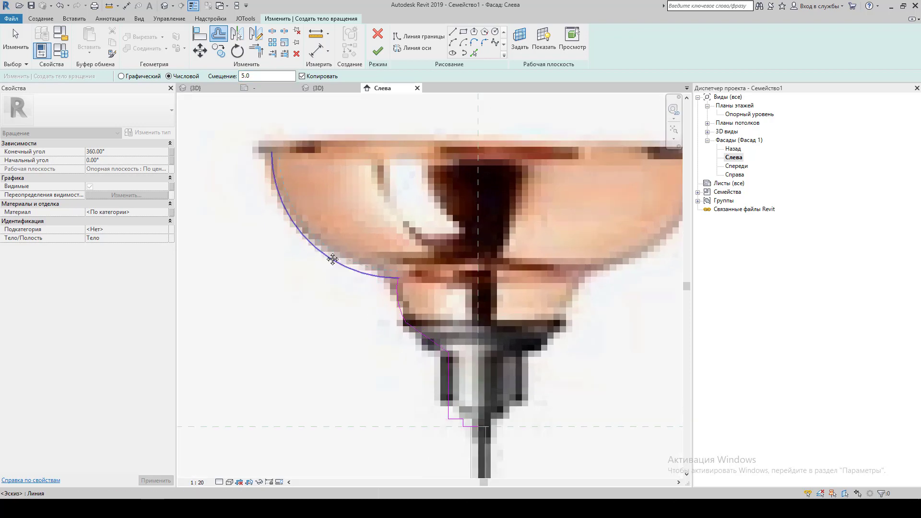
key("Tab")
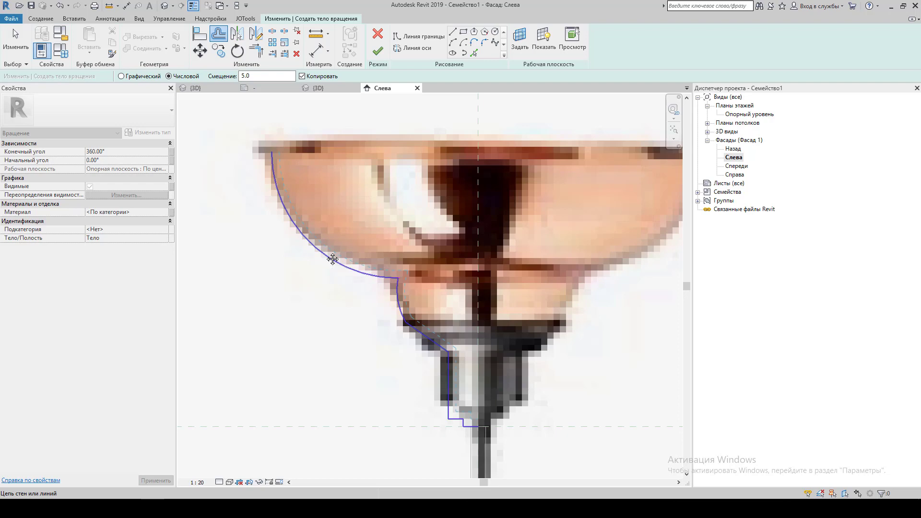
left_click(325, 252)
scroll(383, 269, "up", 2)
scroll(442, 294, "up", 2)
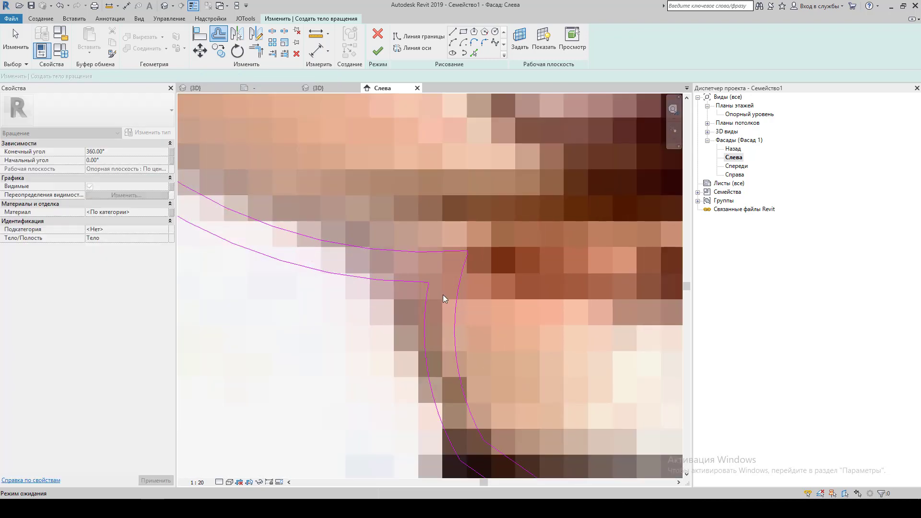
scroll(432, 269, "up", 1)
key("Escape")
scroll(432, 269, "down", 5)
scroll(450, 276, "down", 1)
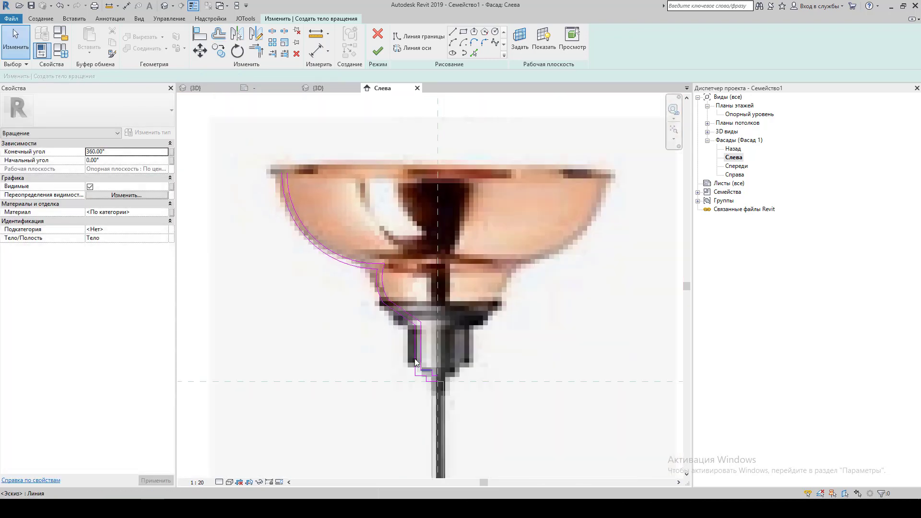
Draw the rim edge lines joining the outer curve's top end across to the inner curve.
left_click(452, 32)
scroll(277, 173, "up", 2)
left_click(273, 172)
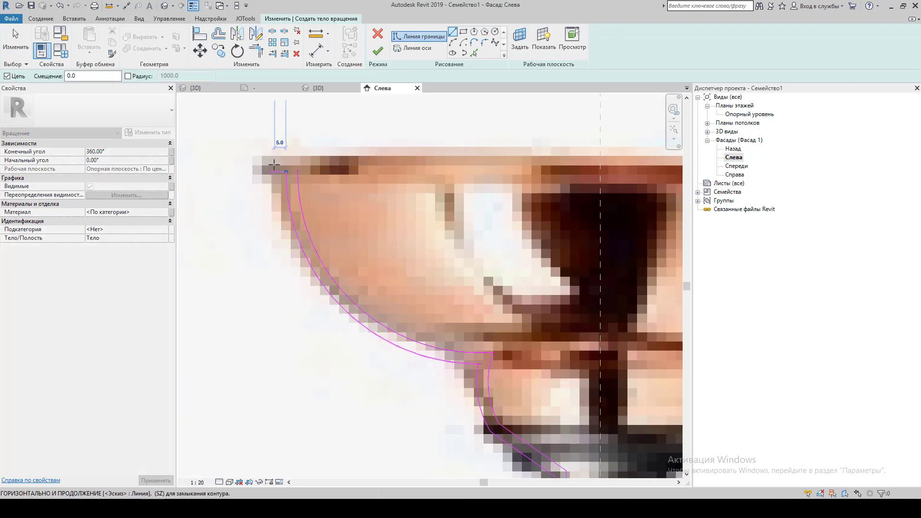
left_click(273, 153)
left_click(297, 153)
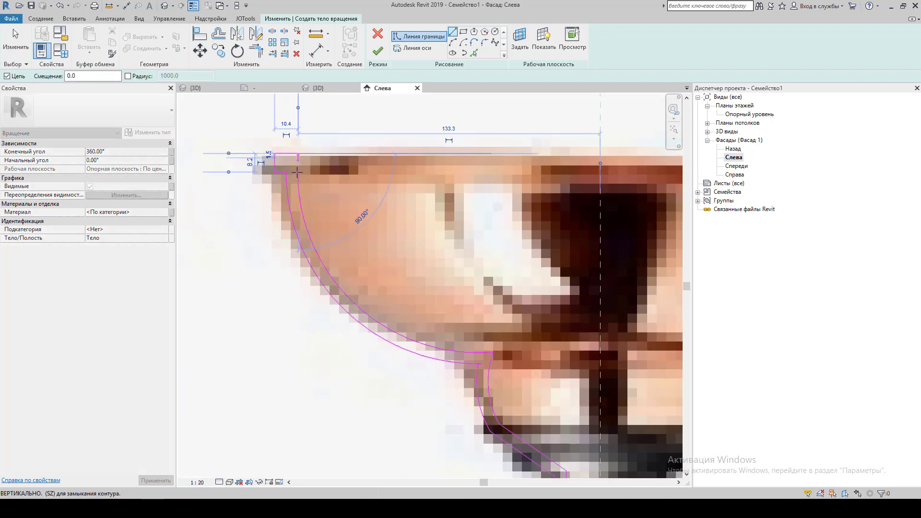
key("Escape")
scroll(308, 184, "down", 3)
middle_click_drag(416, 401, 416, 297)
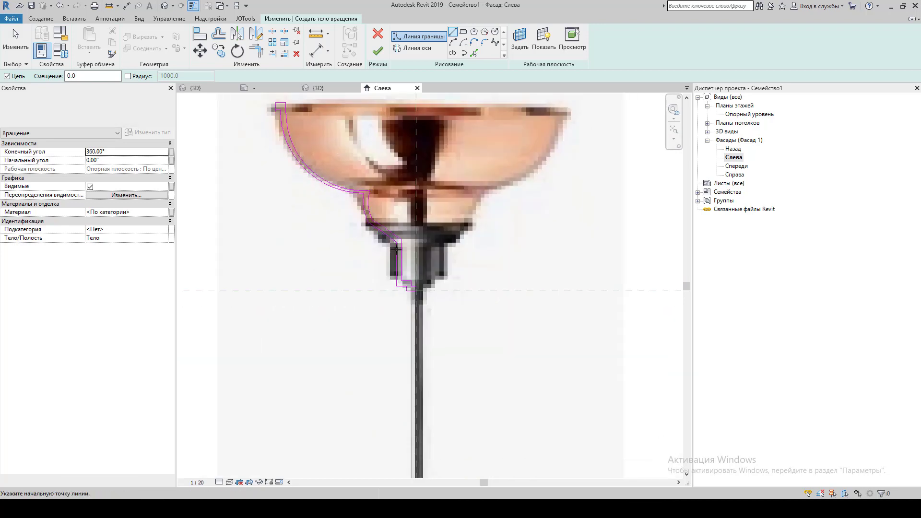
scroll(417, 297, "up", 3)
scroll(416, 297, "down", 3)
key("Escape")
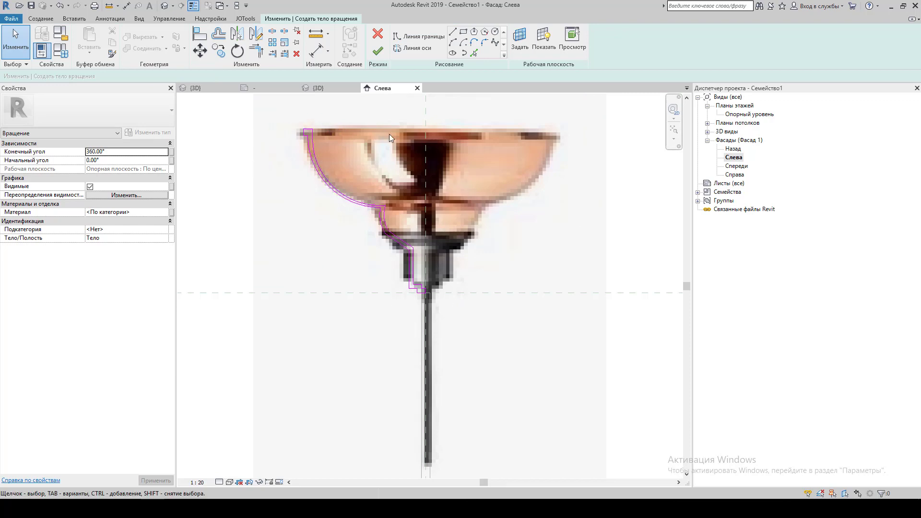
Zoom in and select the profile's top edge to check the top-left corner.
scroll(312, 129, "up", 3)
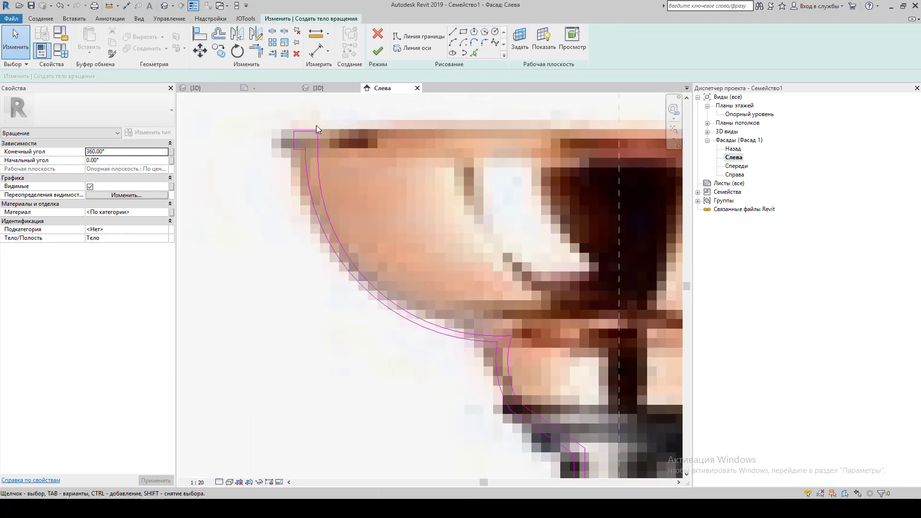
scroll(315, 125, "up", 3)
left_click(299, 128)
scroll(307, 166, "down", 3)
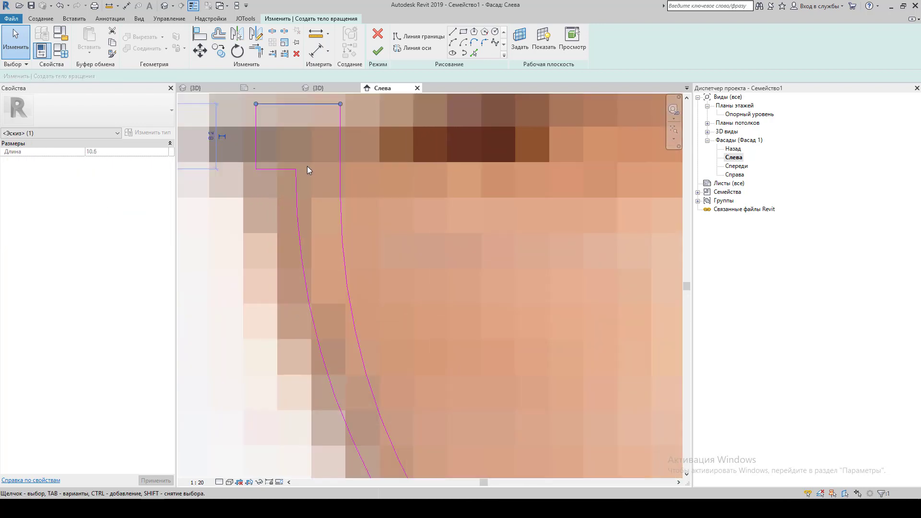
scroll(306, 188, "down", 5)
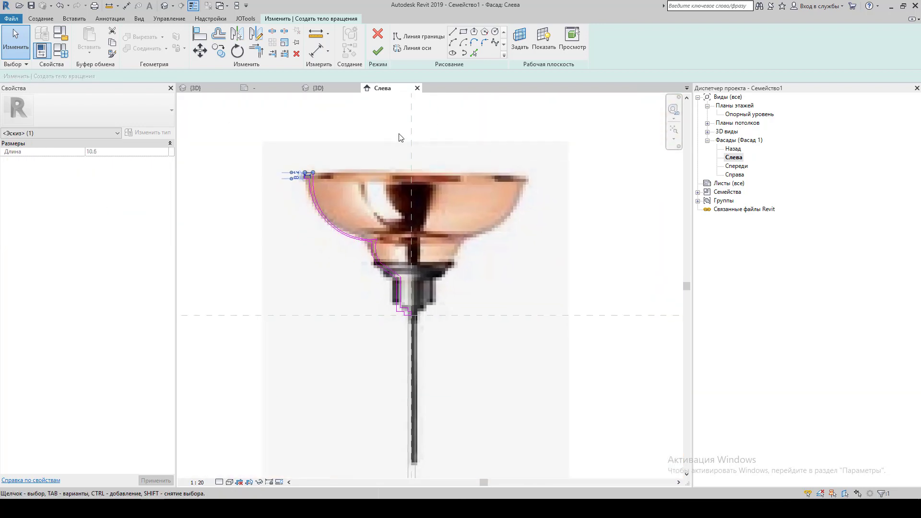
Pick the centre reference plane as the revolve axis and finish the revolved lamp body.
left_click(417, 49)
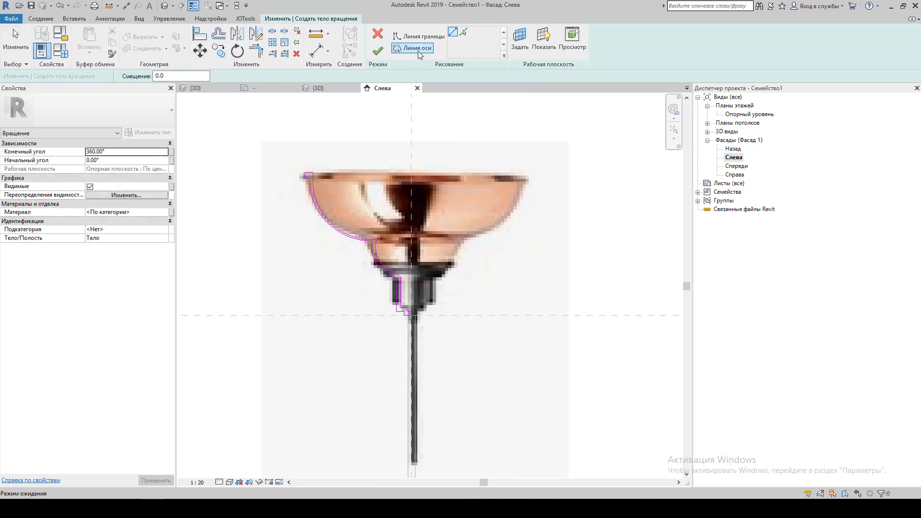
left_click(463, 33)
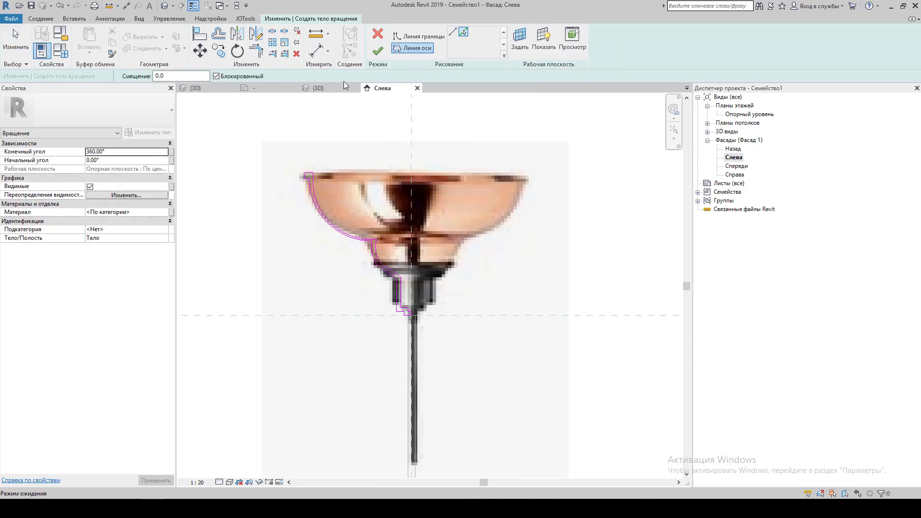
left_click(410, 130)
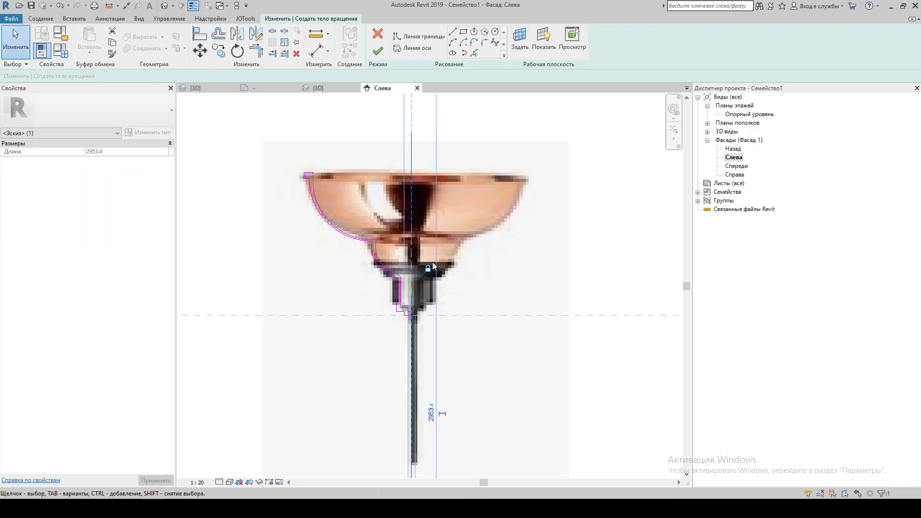
left_click(383, 51)
scroll(497, 215, "down", 2)
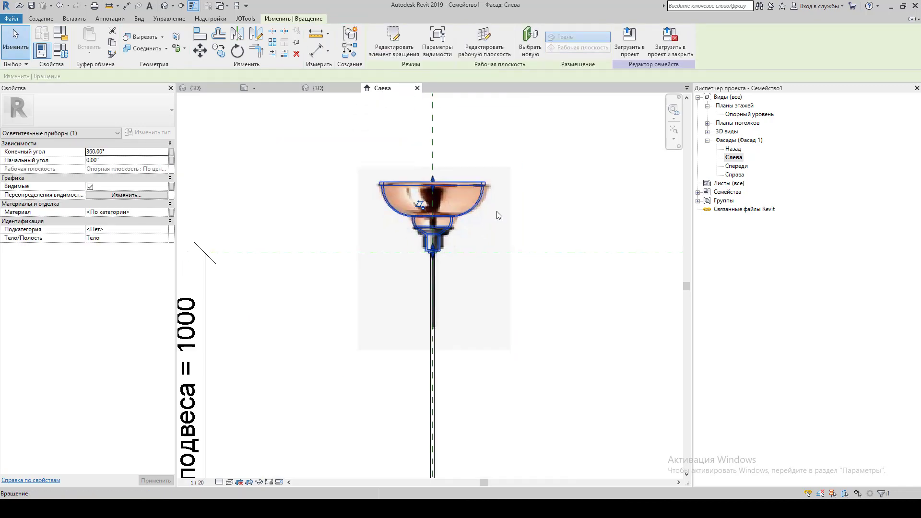
scroll(498, 215, "down", 1)
left_click(506, 190)
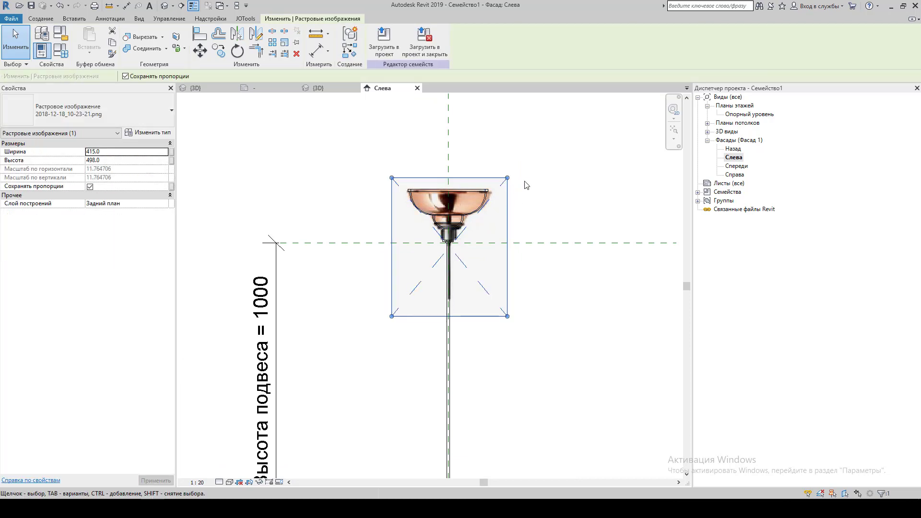
Delete the traced lamp image, orbit the revolve in the default 3D view, then return to Left elevation.
key("Delete")
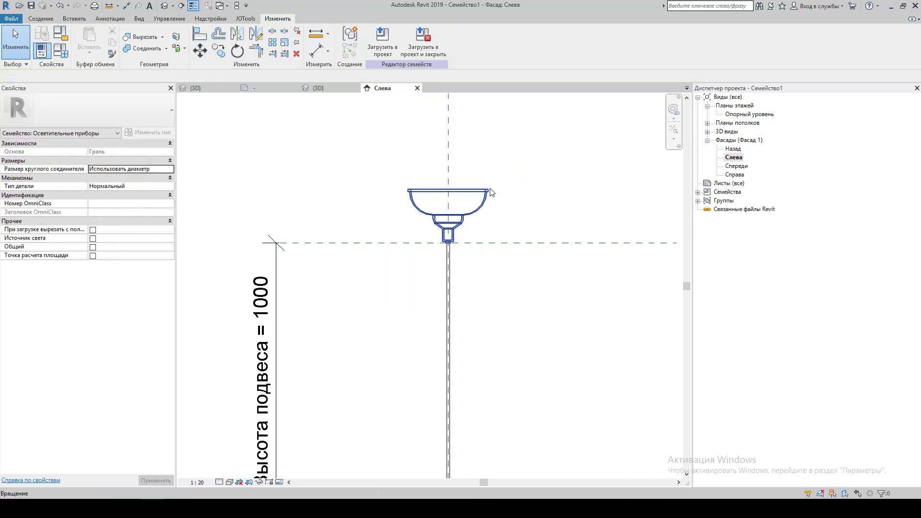
left_click(164, 5)
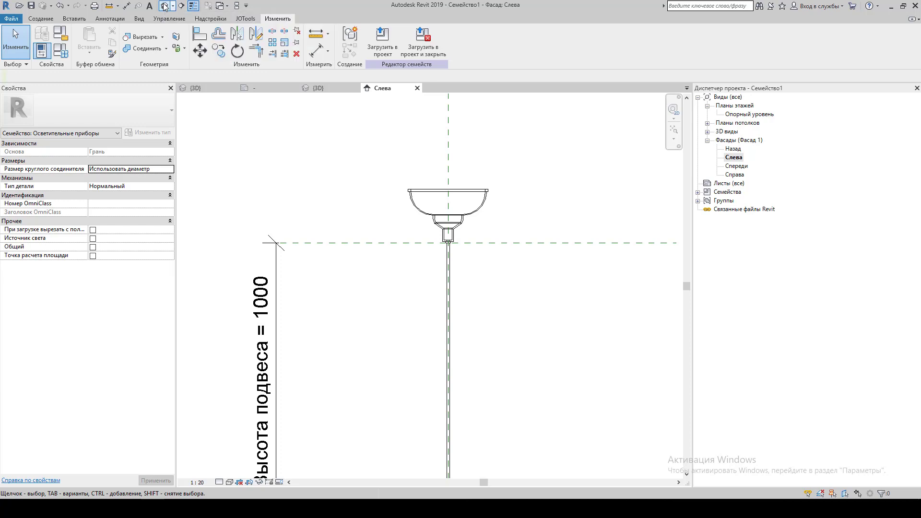
middle_click_drag(428, 312, 435, 184, "shift")
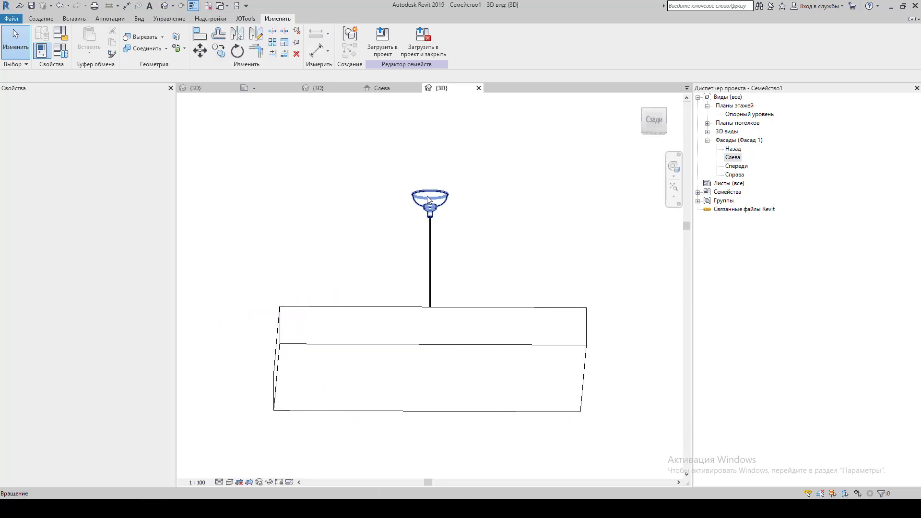
scroll(435, 183, "up", 5)
middle_click_drag(356, 319, 509, 439, "shift")
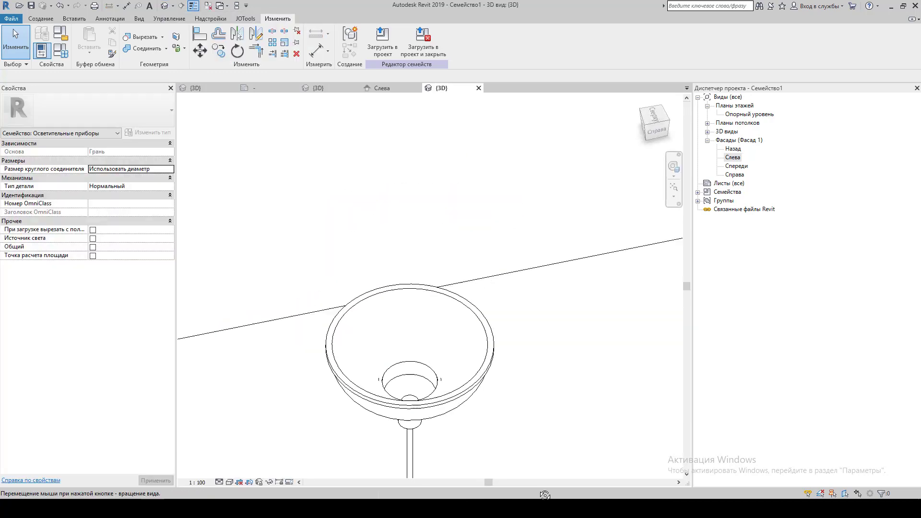
key("ctrl+Tab")
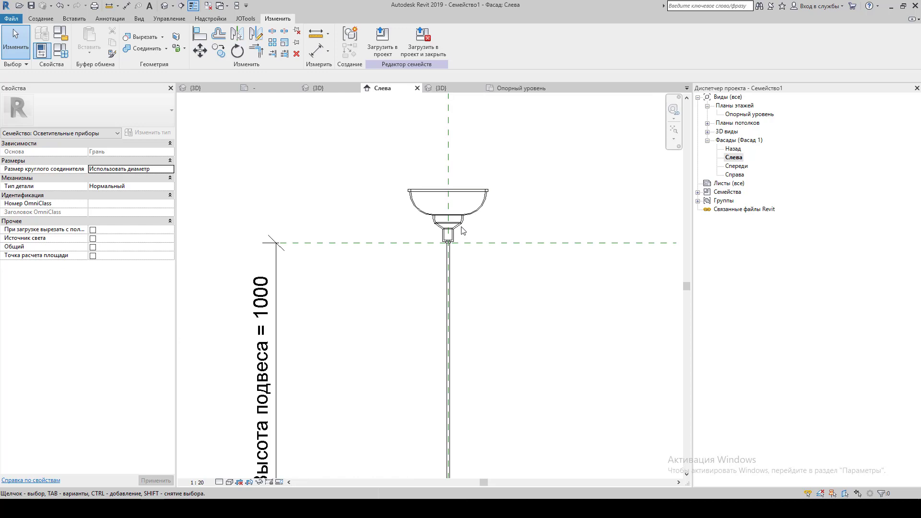
scroll(464, 231, "up", 2)
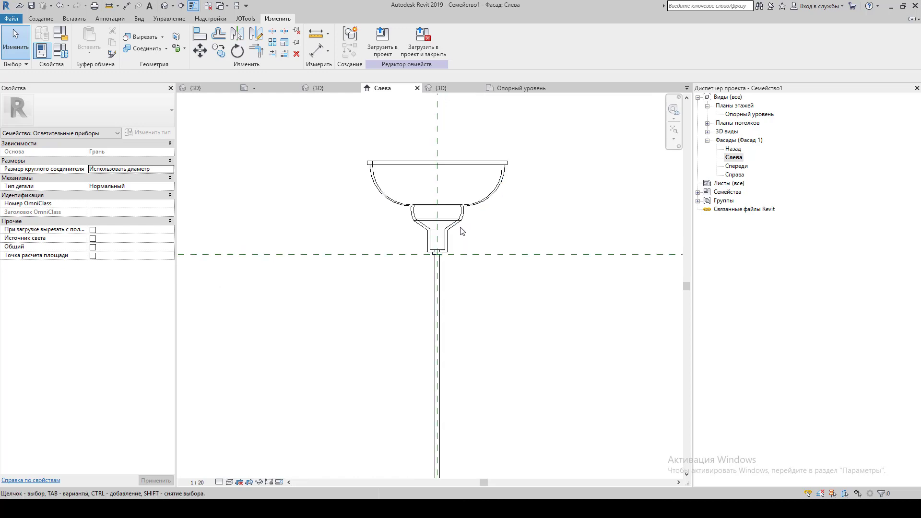
left_click(461, 206)
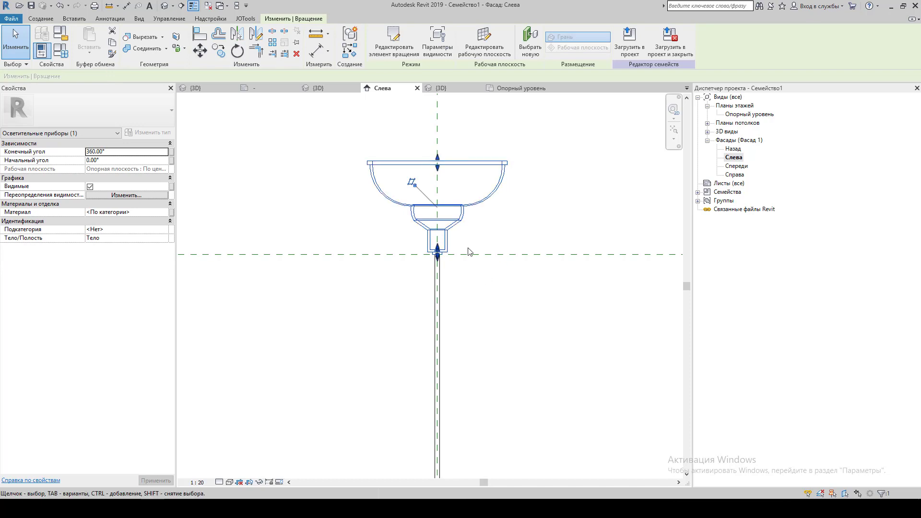
Edit the revolve, align its bottom profile line to the horizontal reference plane with AL, and finish.
left_click(401, 56)
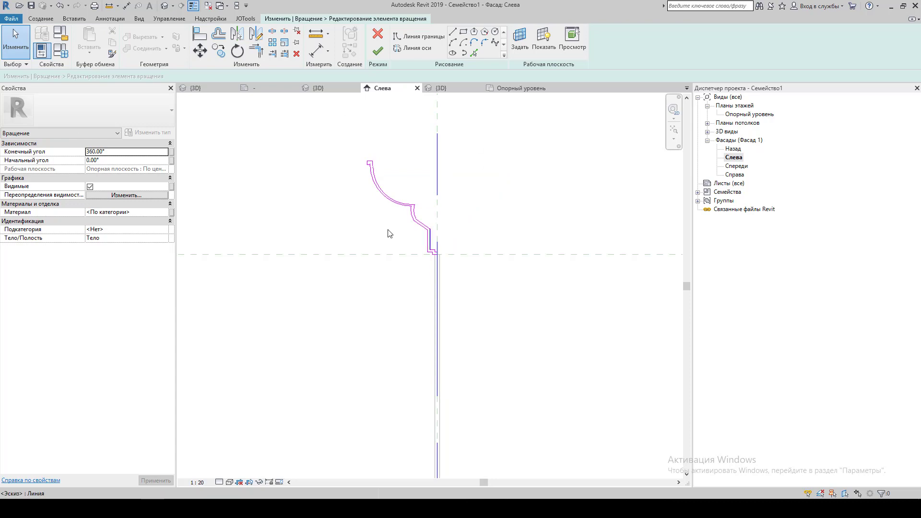
scroll(372, 181, "up", 3)
middle_click_drag(452, 244, 485, 294)
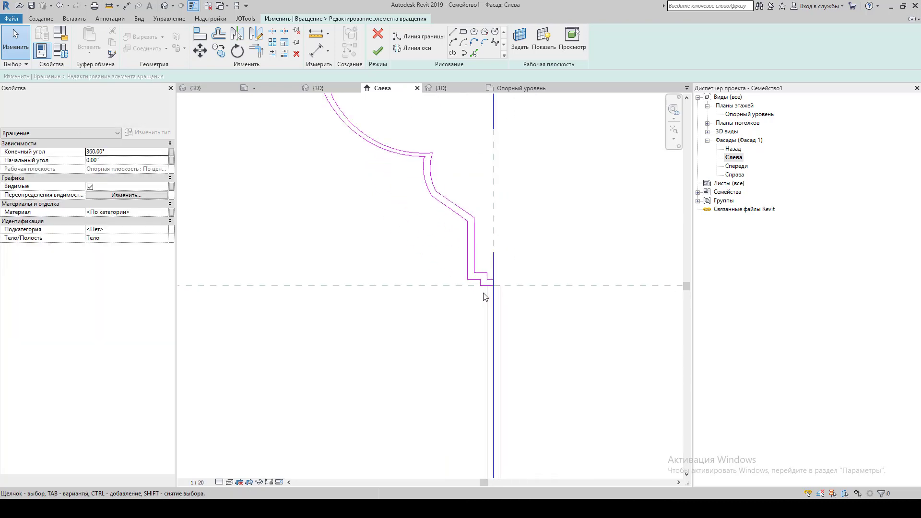
scroll(485, 294, "up", 2)
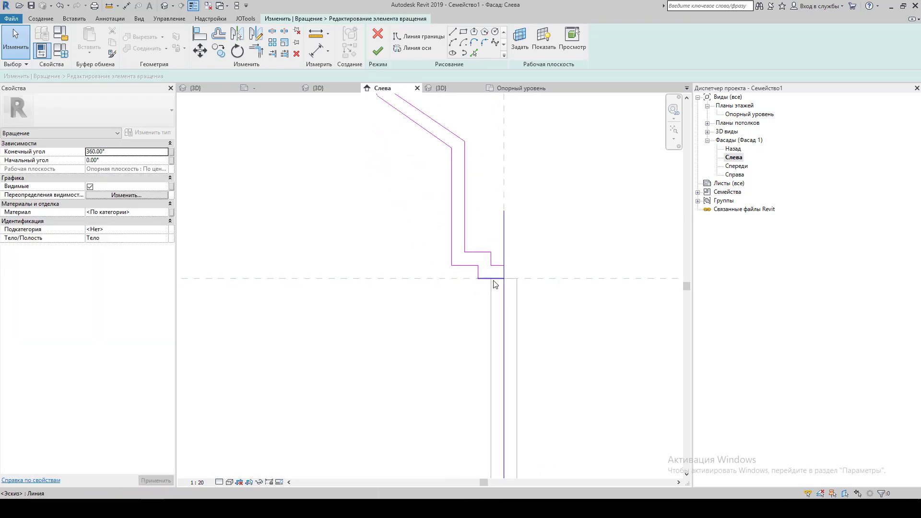
key("a")
key("l")
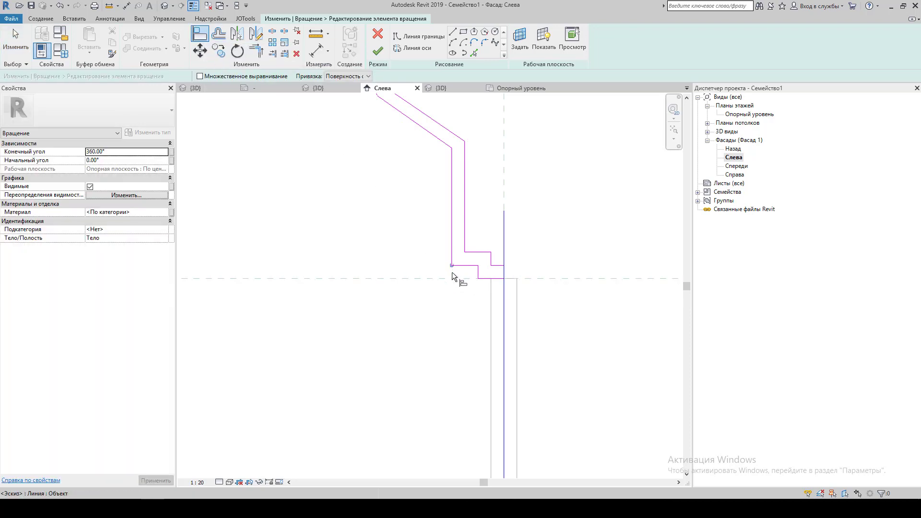
left_click(485, 278)
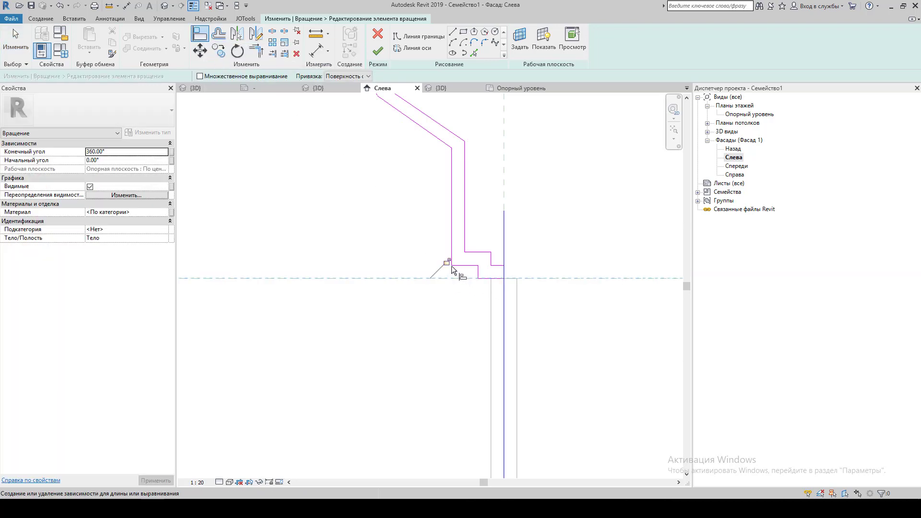
scroll(444, 250, "down", 3)
scroll(418, 235, "down", 1)
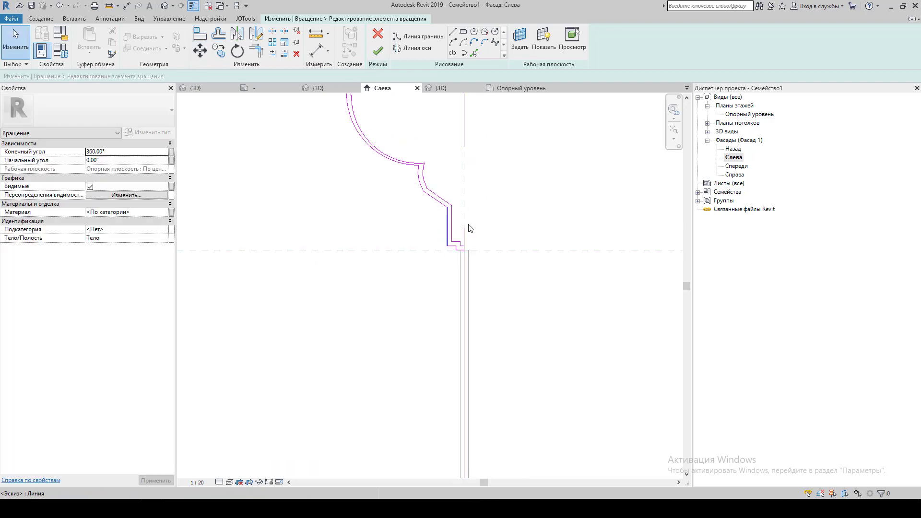
scroll(411, 247, "down", 2)
left_click(378, 50)
Change the Высота подвеса dimension to 750 and switch to the {3D} view.
scroll(376, 265, "down", 2)
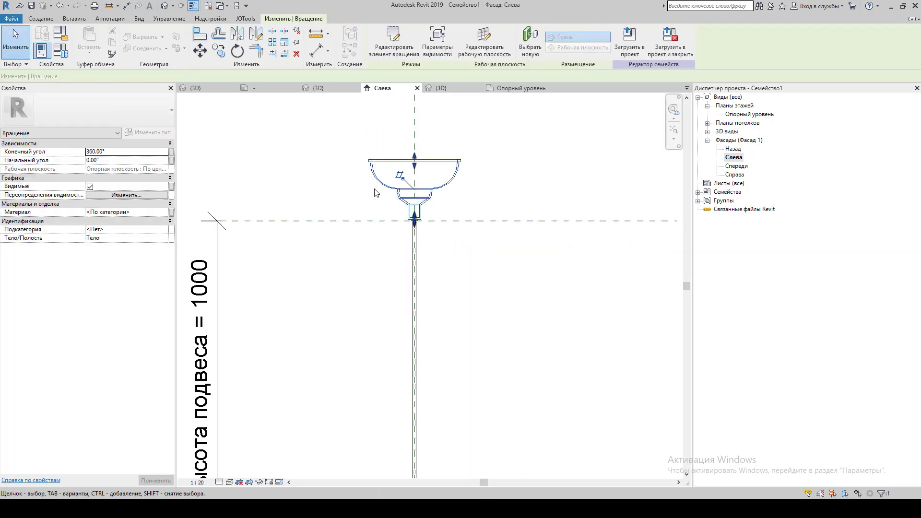
scroll(376, 265, "down", 3)
left_click(322, 300)
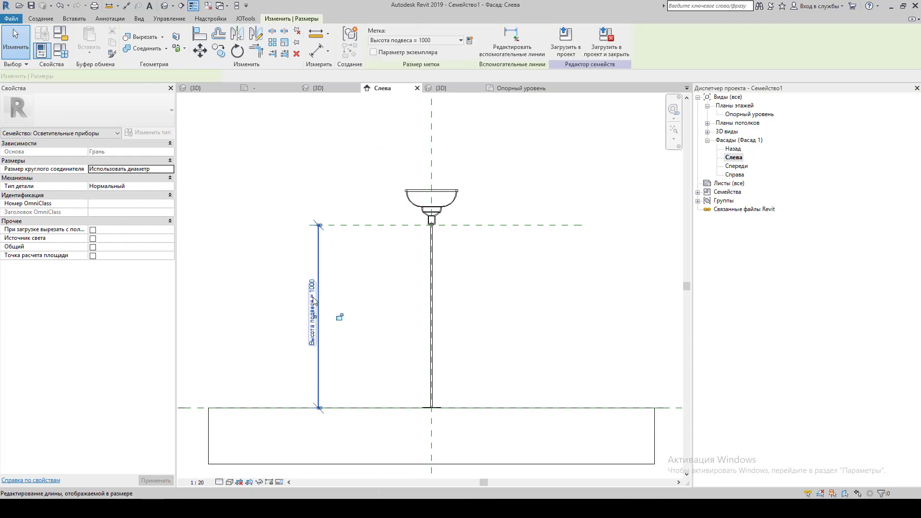
left_click(315, 298)
type("750")
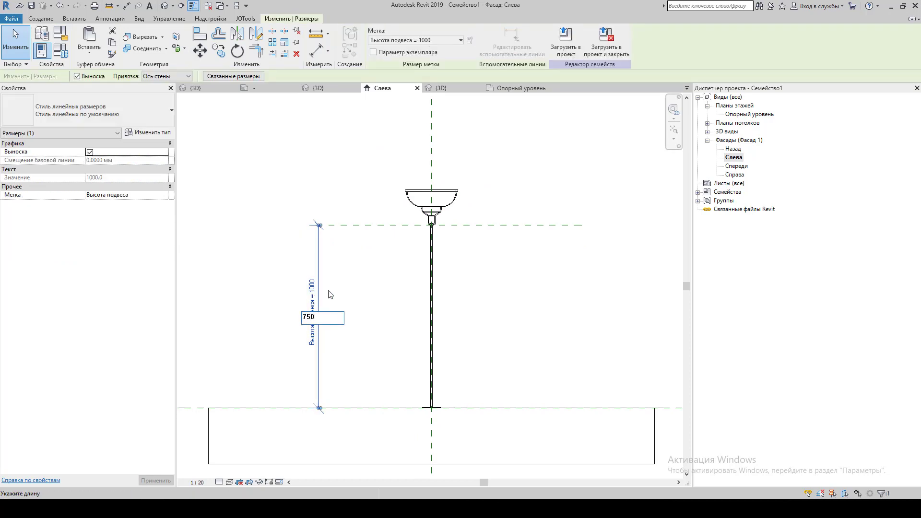
key("Return")
left_click(337, 307)
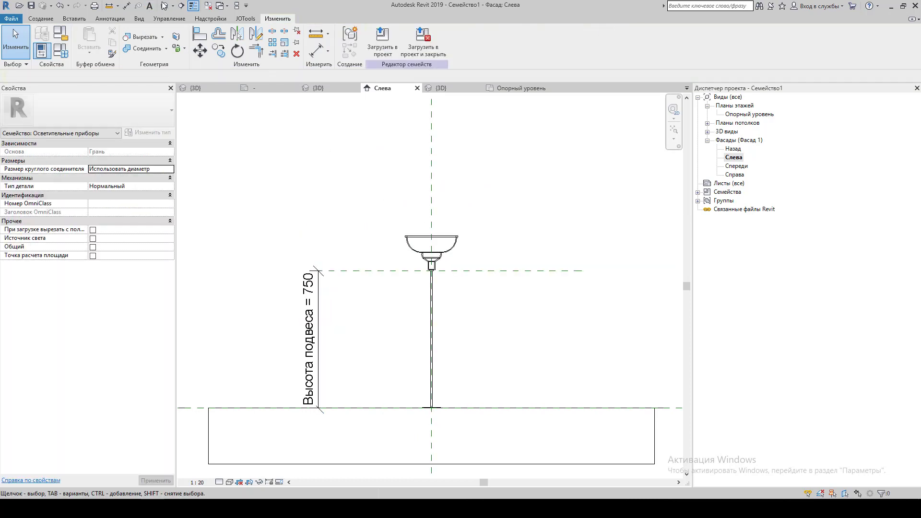
left_click(165, 6)
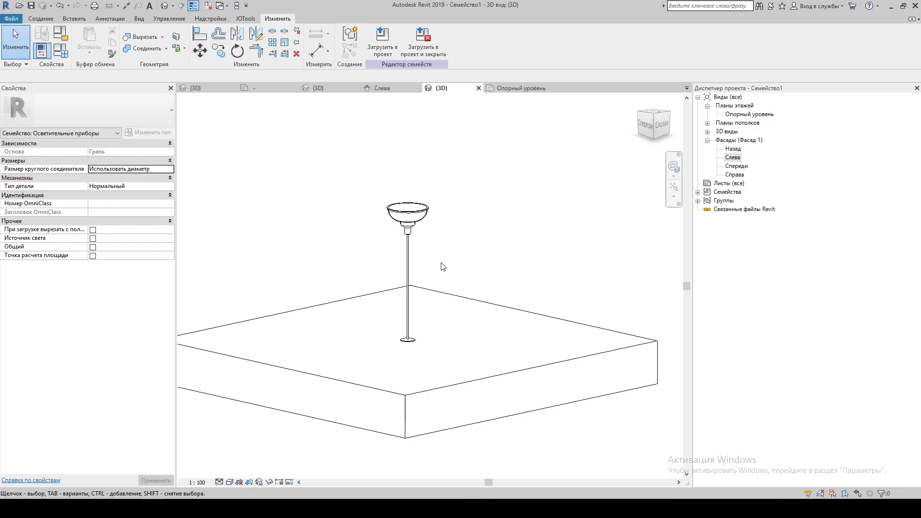
Open the Опорный уровень floor plan and zoom in on the lamp's concentric circles.
double_click(749, 114)
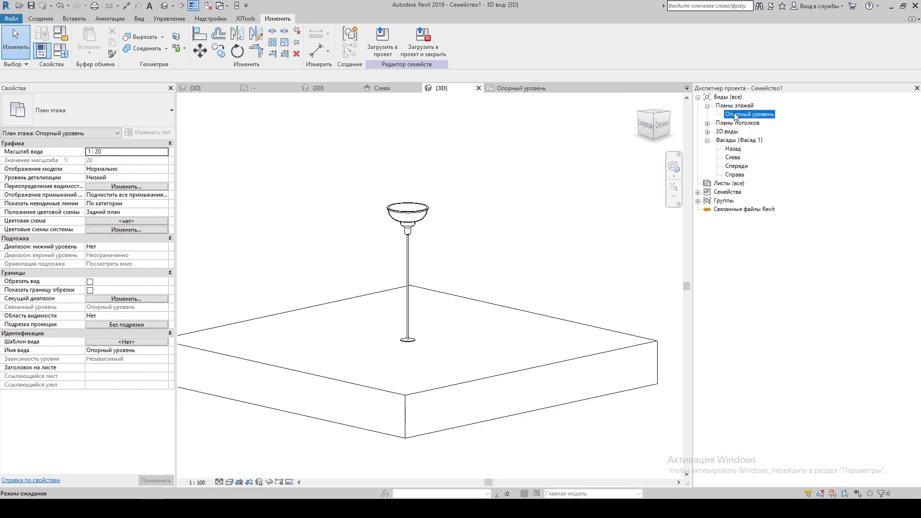
scroll(430, 287, "up", 2)
scroll(431, 285, "up", 1)
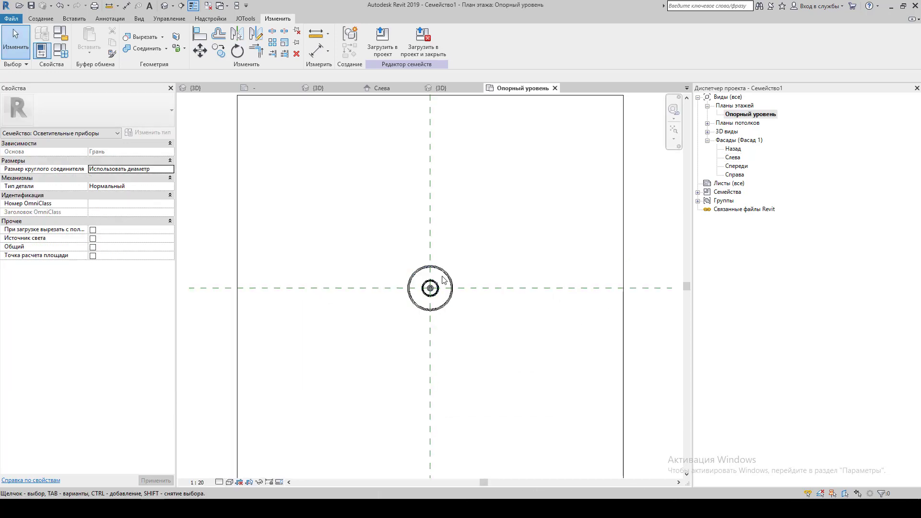